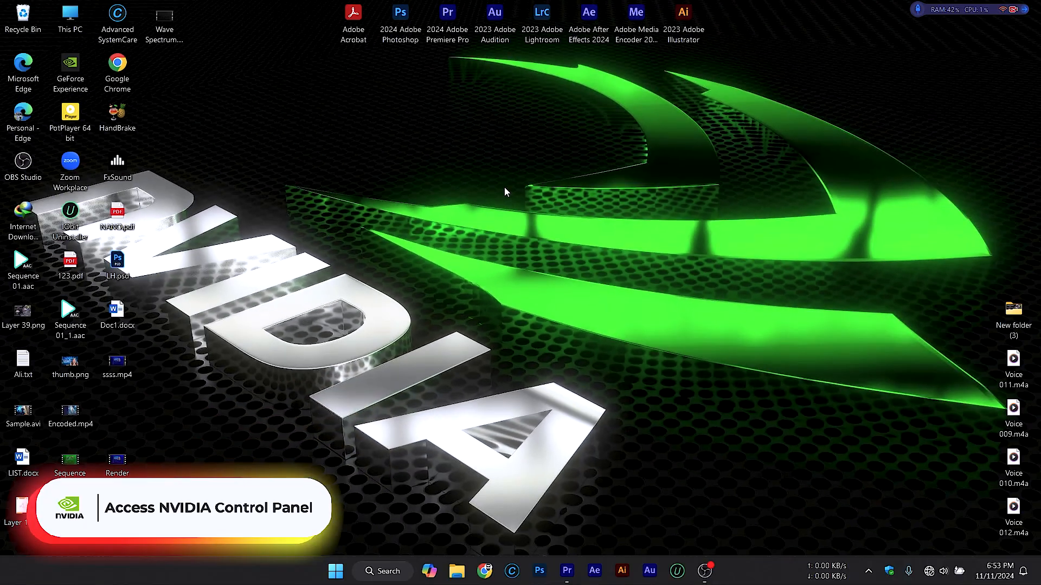
Open the NVIDIA Control Panel from the desktop.
right_click(505, 190)
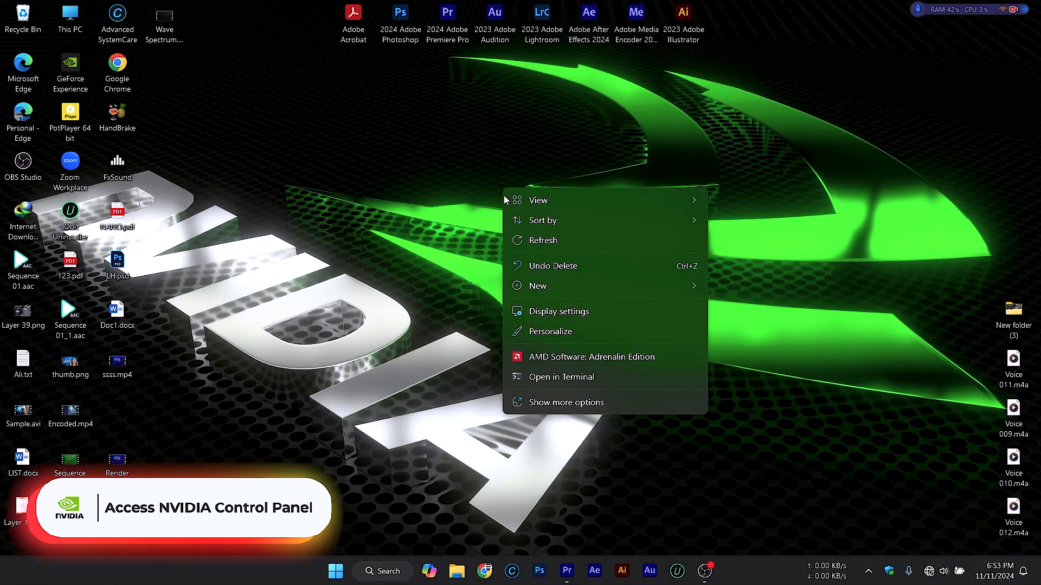
click(562, 402)
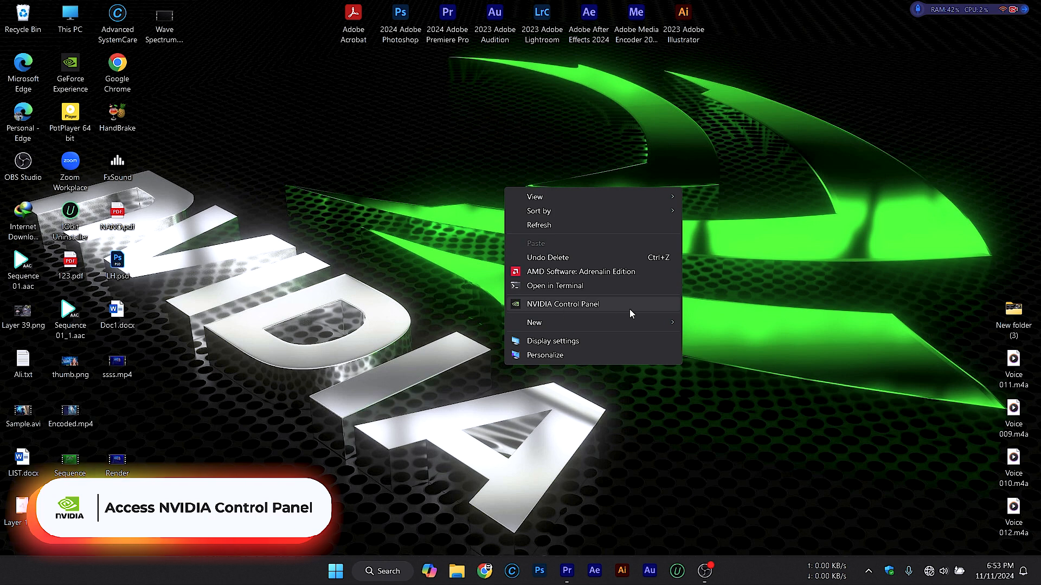
click(574, 305)
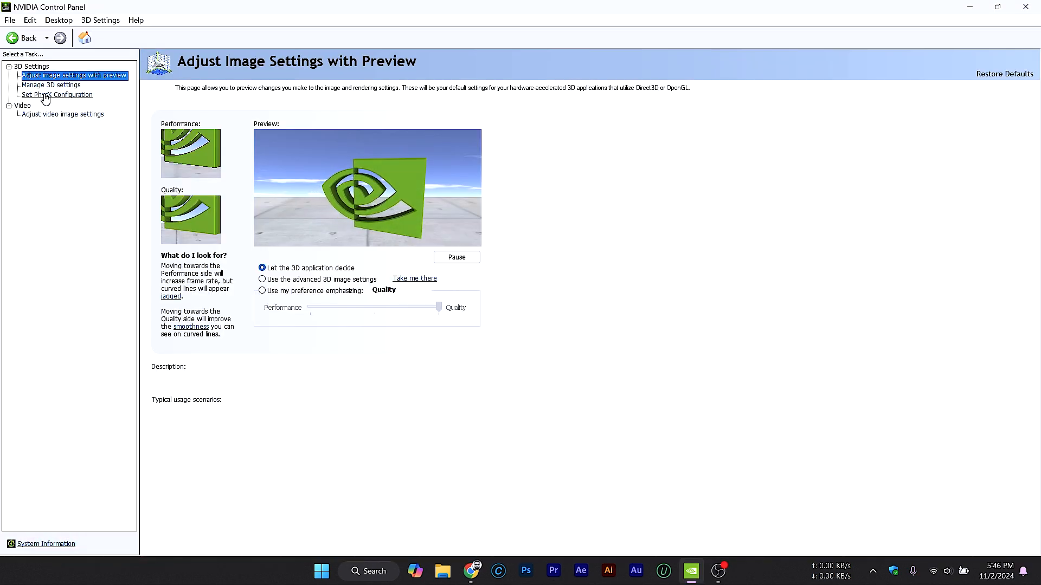
Set the PhysX processor to NVIDIA GeForce RTX 3050 Laptop GPU and apply the change.
click(48, 95)
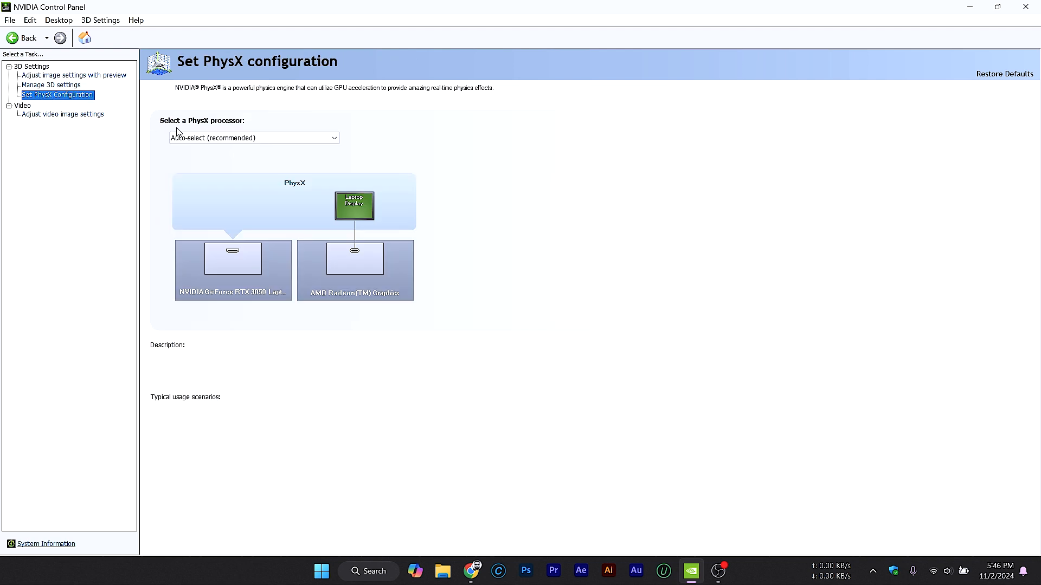
click(274, 140)
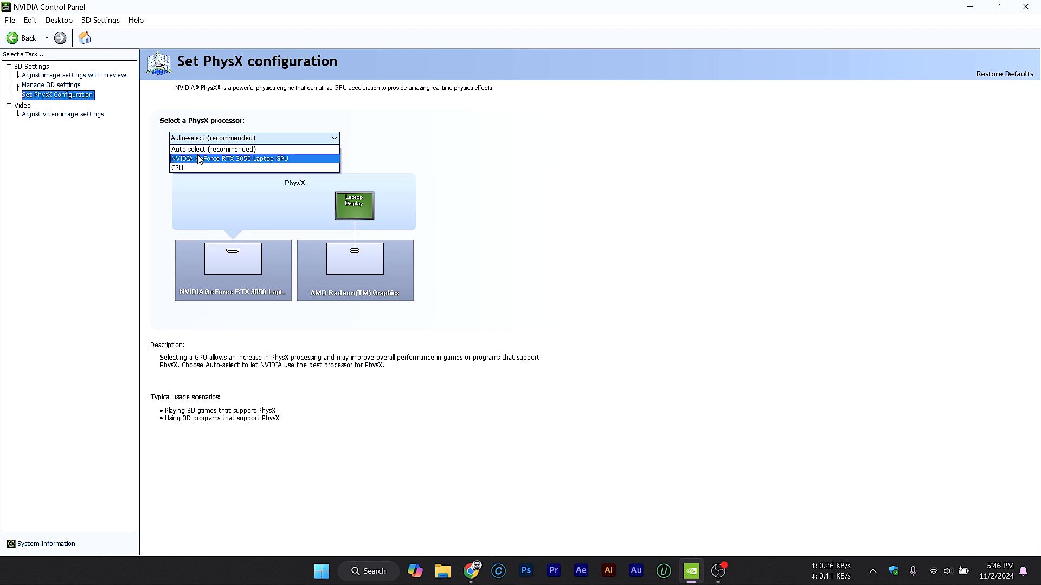
click(232, 160)
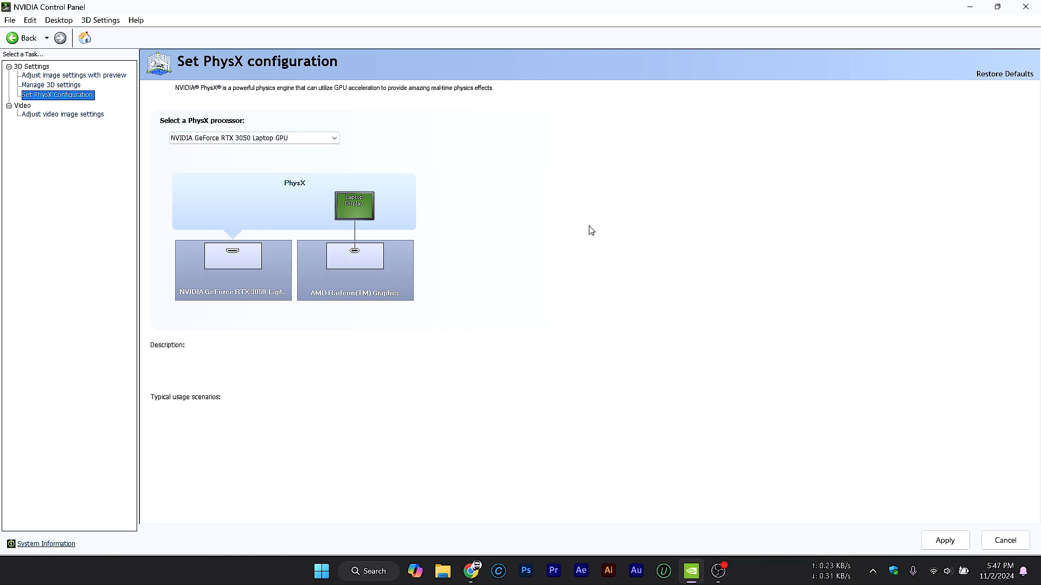
click(940, 544)
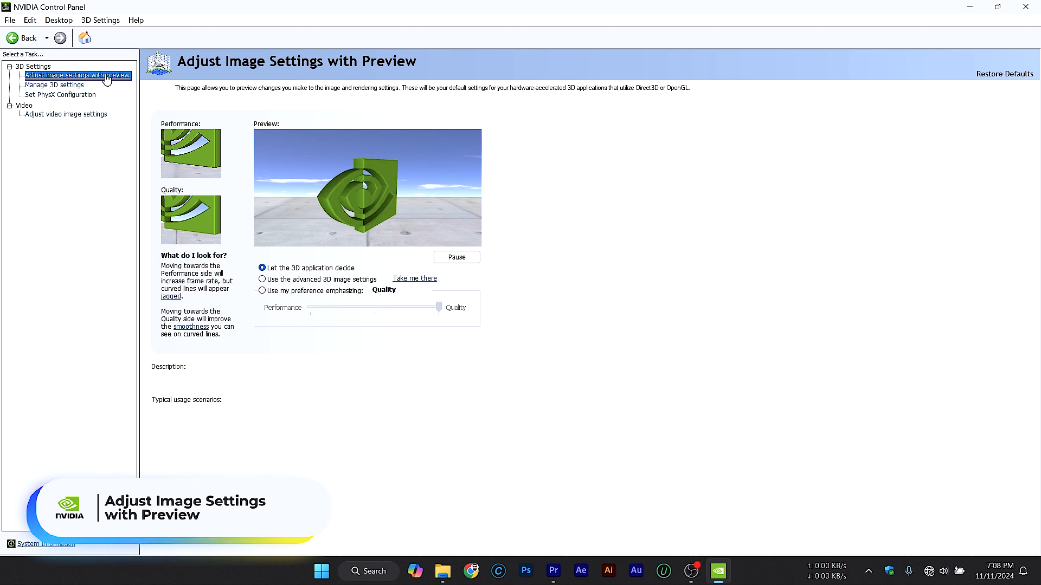
Make the image settings with preview use the advanced 3D image settings and apply the change.
mouse_move(283, 282)
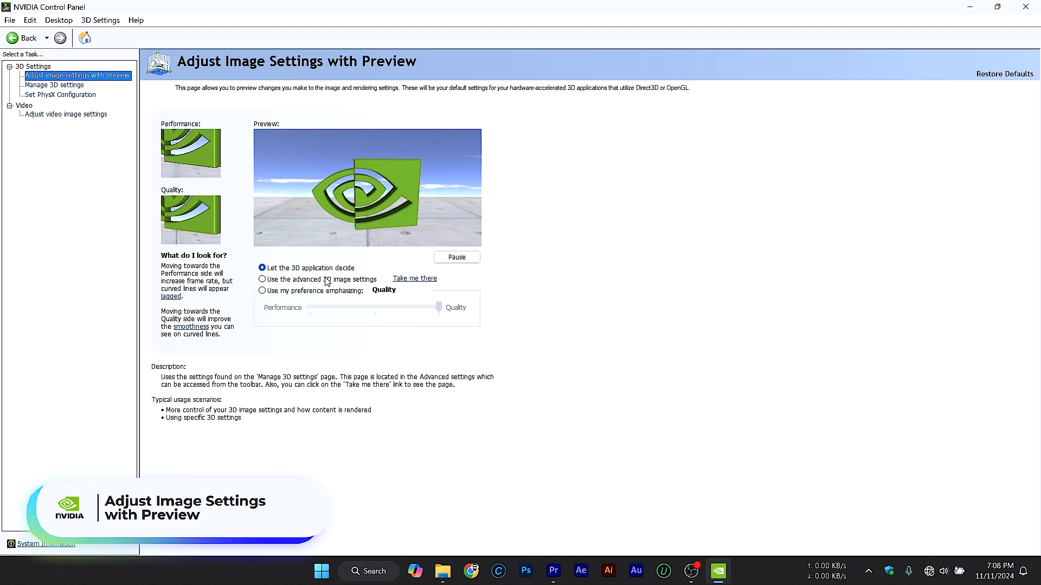
click(262, 280)
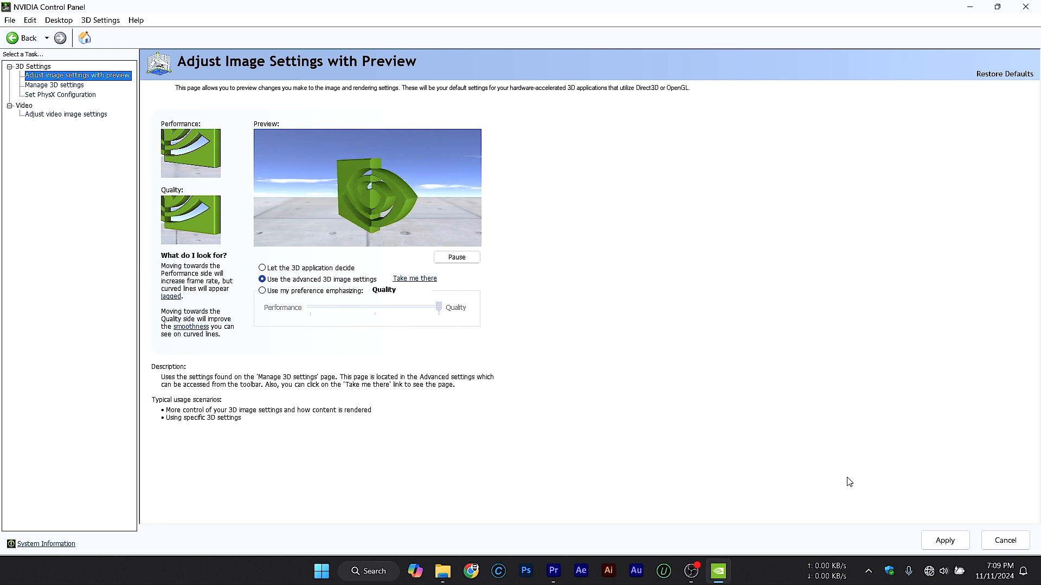
click(942, 541)
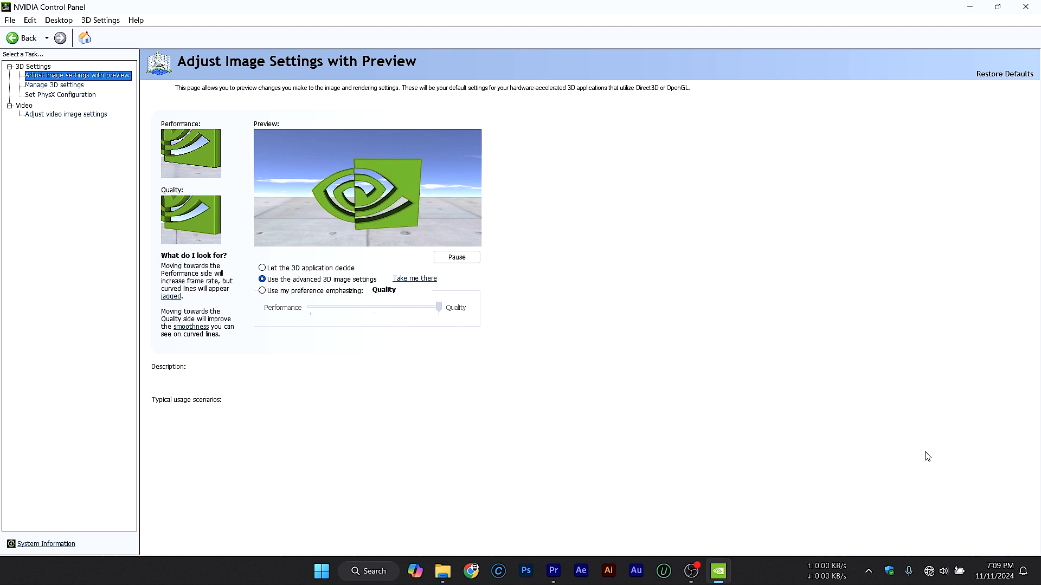
In the program-specific 3D settings, choose Adobe After Effects (afterfx.exe) as the program to customize.
click(70, 87)
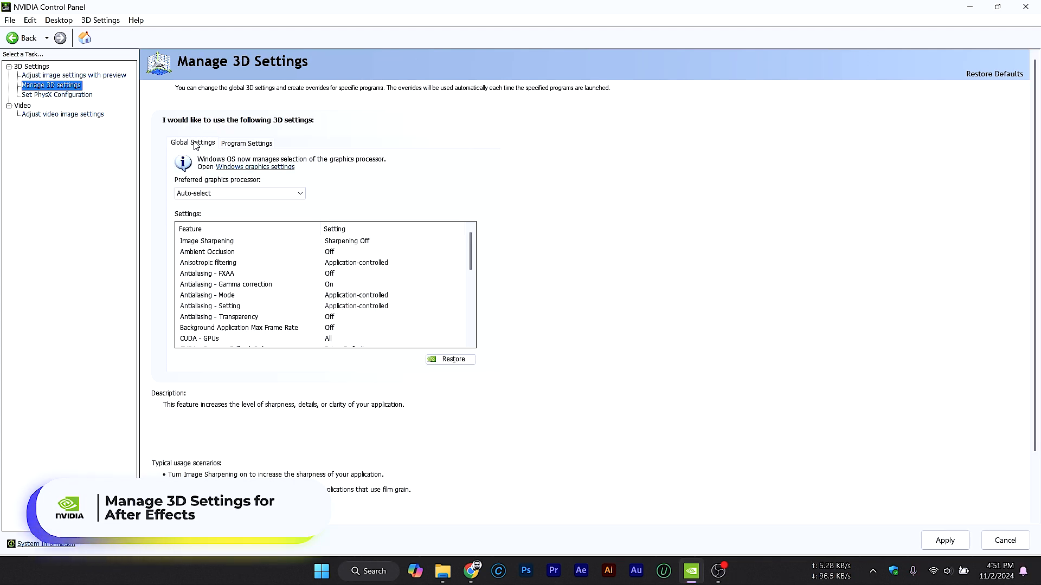
click(252, 144)
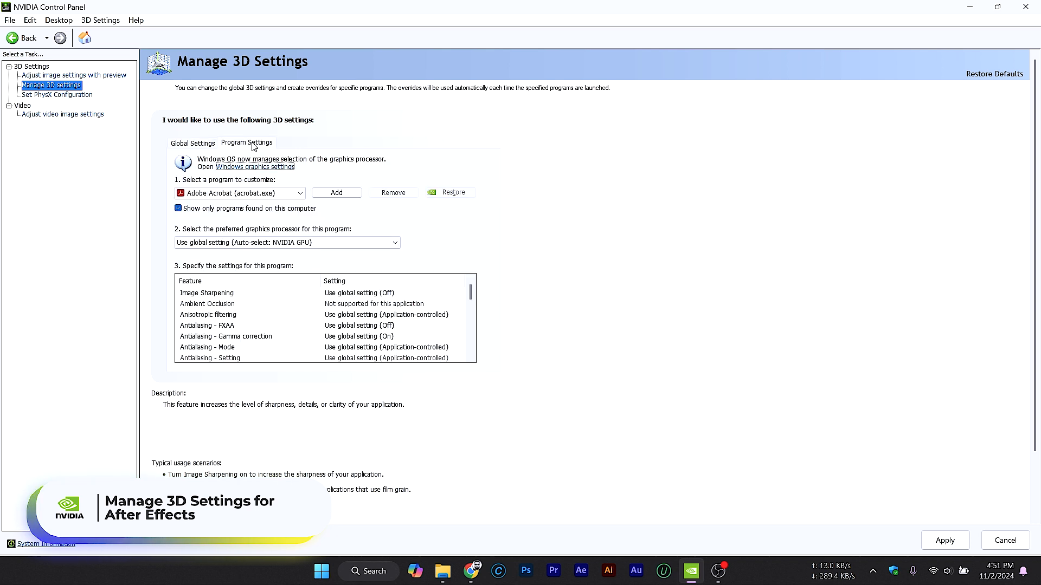
click(284, 196)
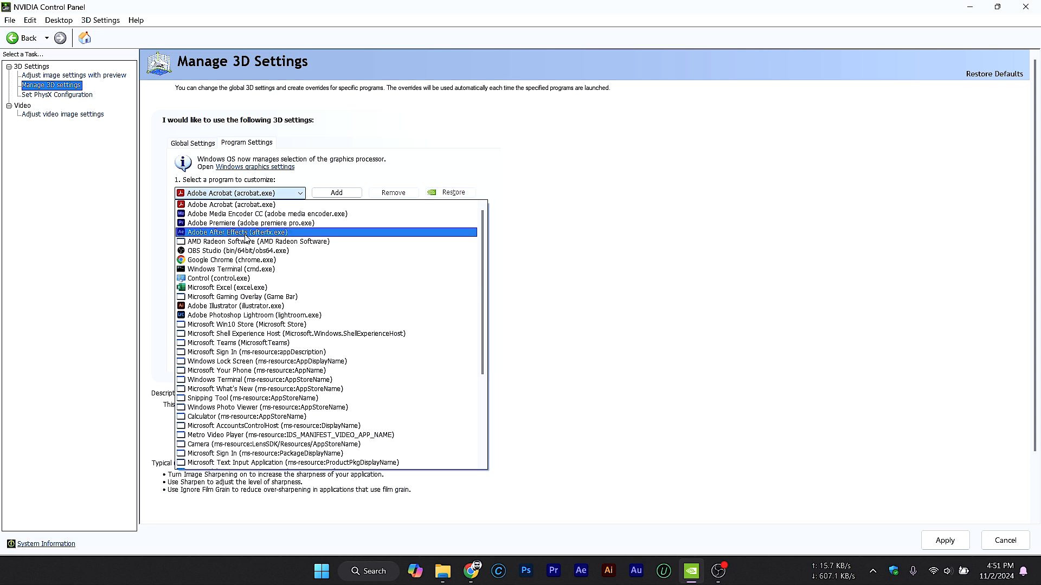
click(251, 232)
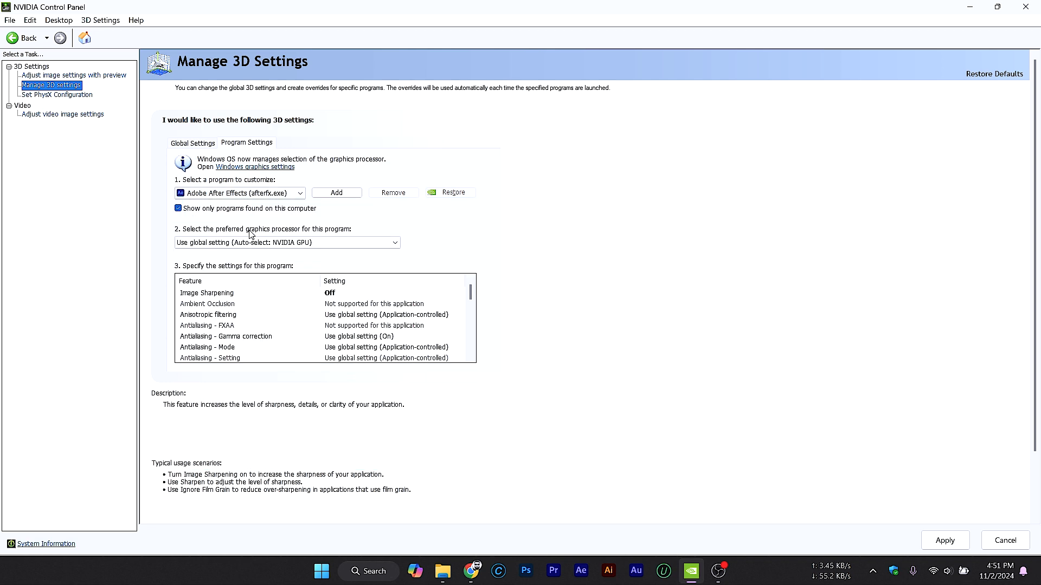
click(259, 196)
scroll(266, 358, down, 5)
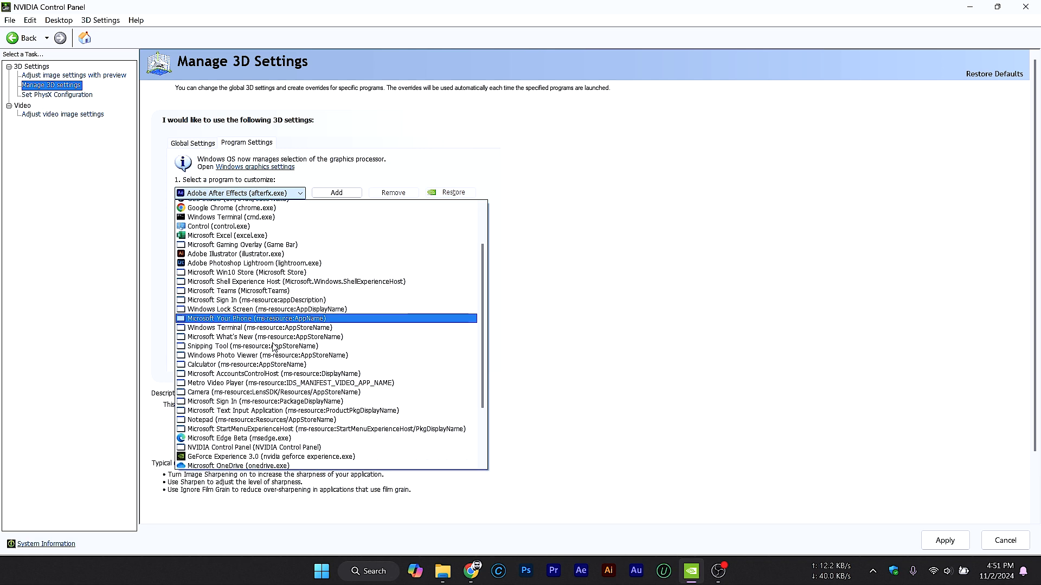
scroll(261, 271, up, 5)
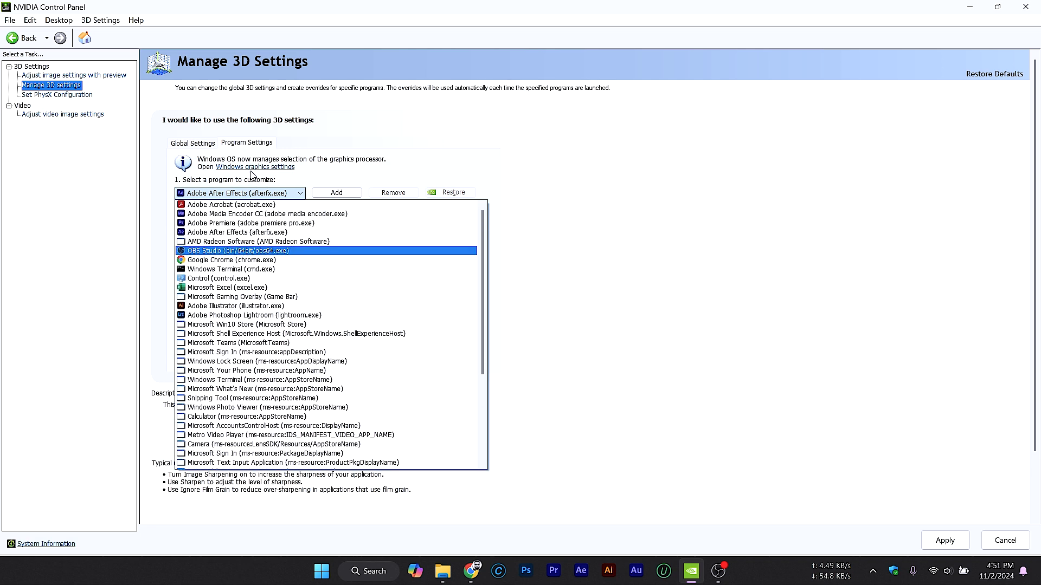
click(312, 175)
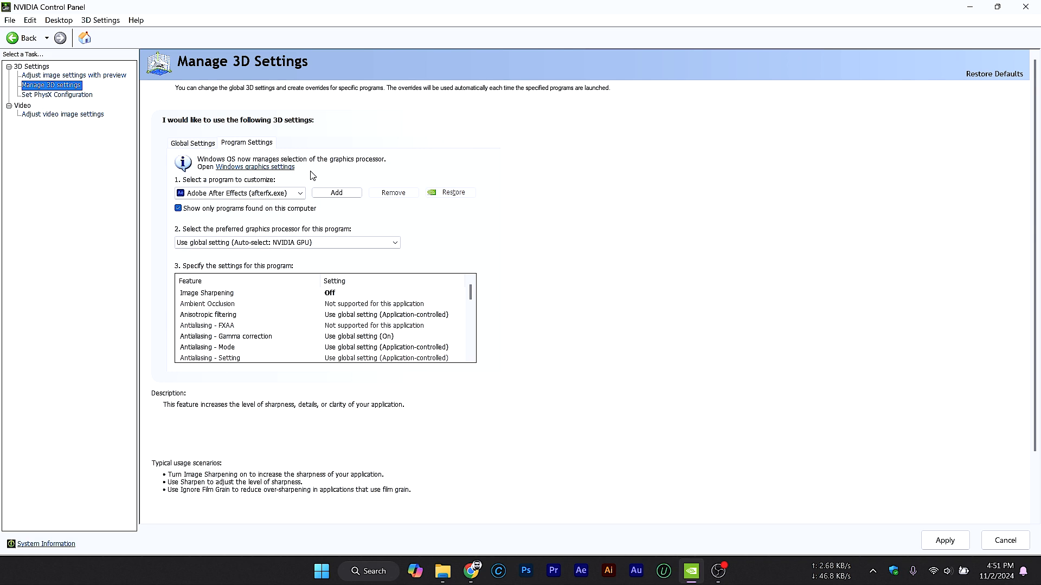
Start adding a custom program and browse to C:\Program Files\Adobe\Adobe After Effects 2024\Support Files.
click(334, 196)
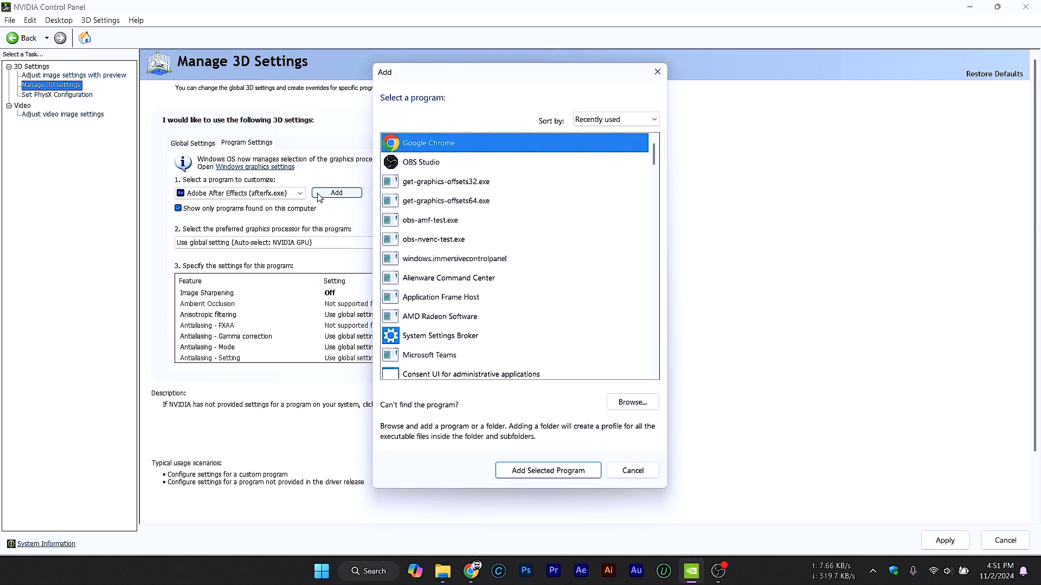
click(627, 403)
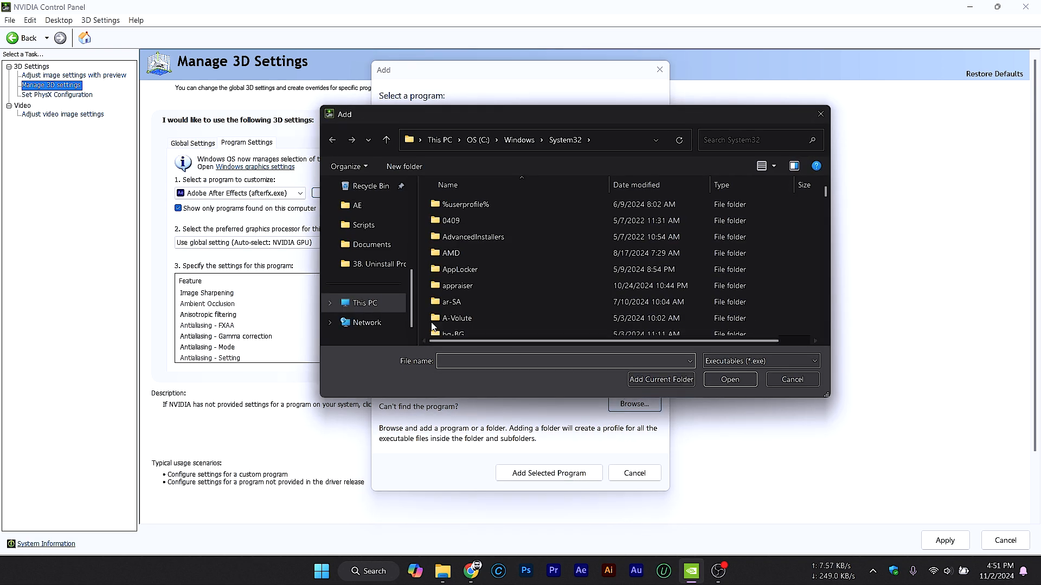
click(362, 303)
double_click(503, 209)
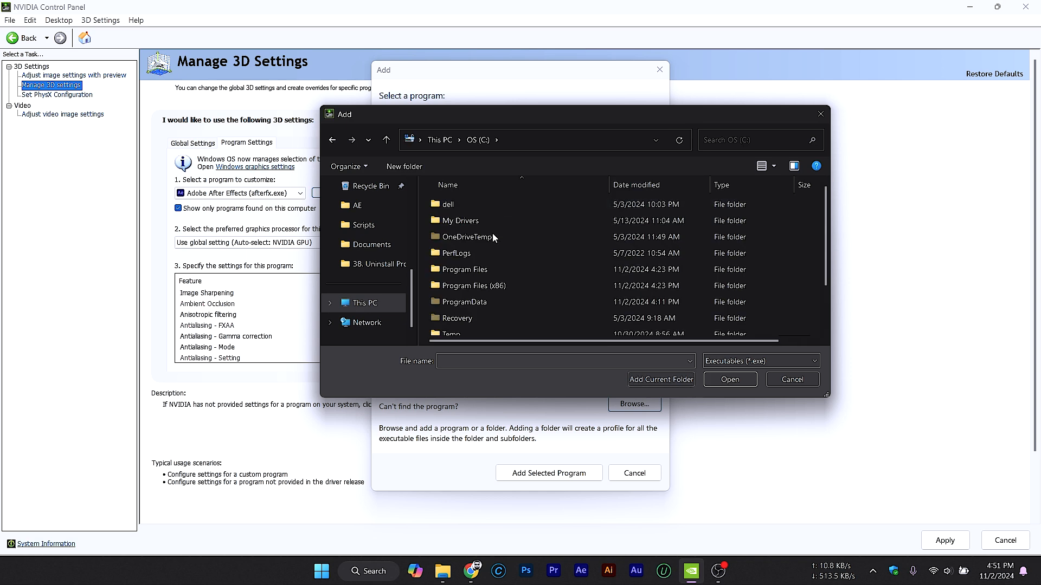
double_click(486, 272)
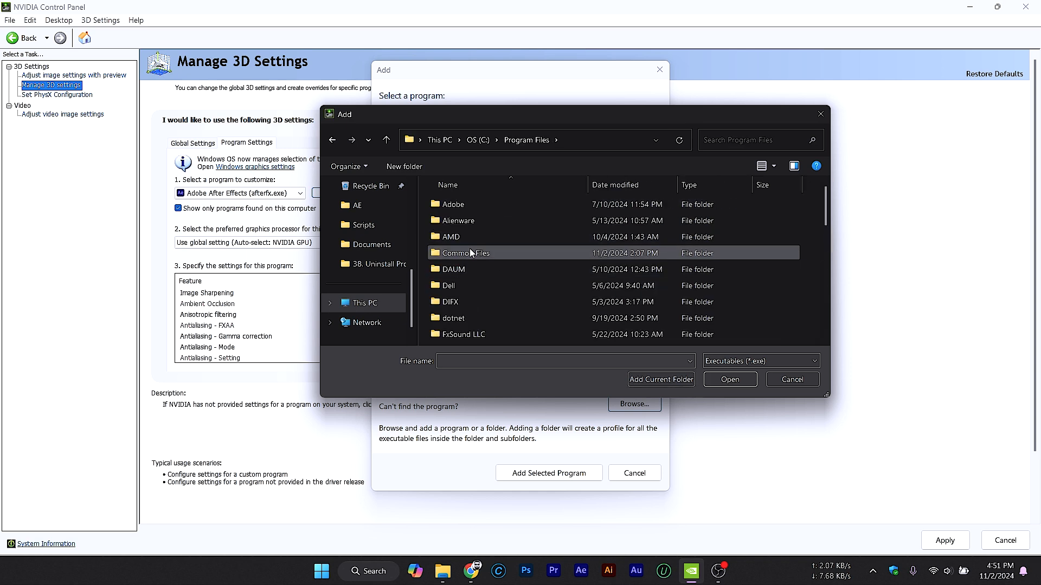
double_click(457, 205)
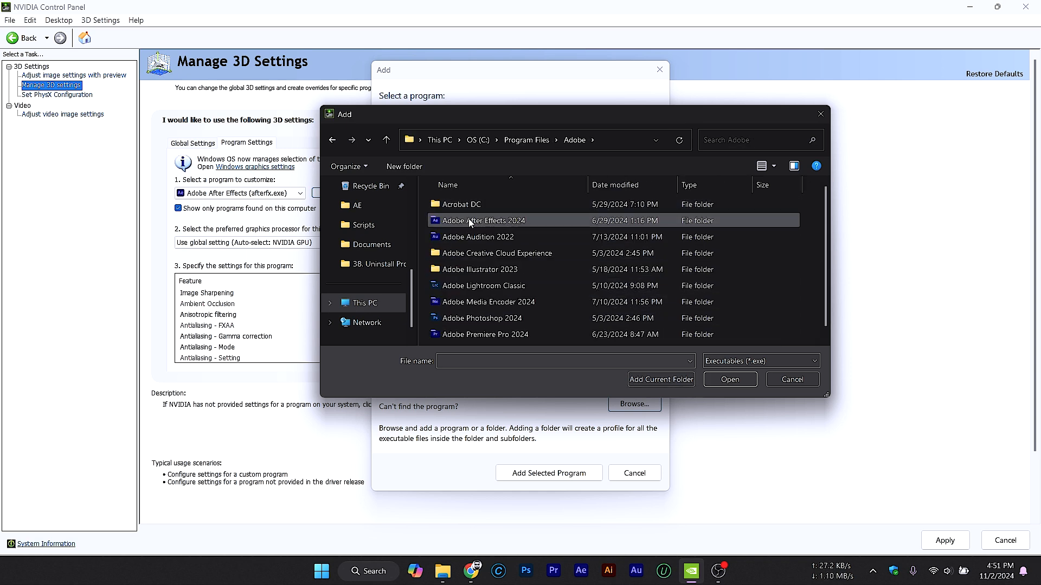
double_click(461, 220)
double_click(434, 209)
Add AfterFX.exe from the Support Files folder as a program to customize.
scroll(469, 232, down, 5)
scroll(469, 259, down, 5)
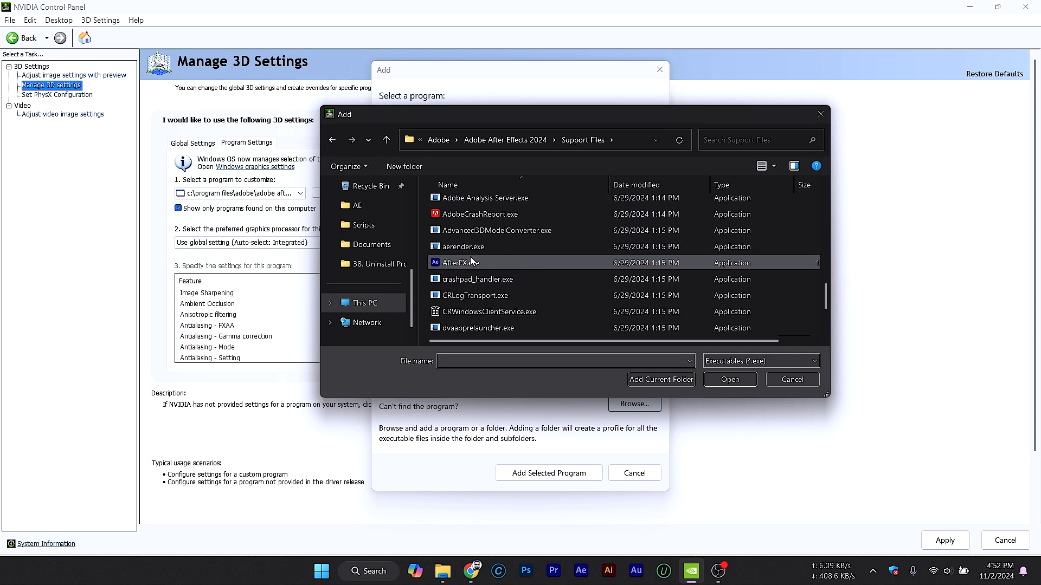
scroll(460, 215, up, 2)
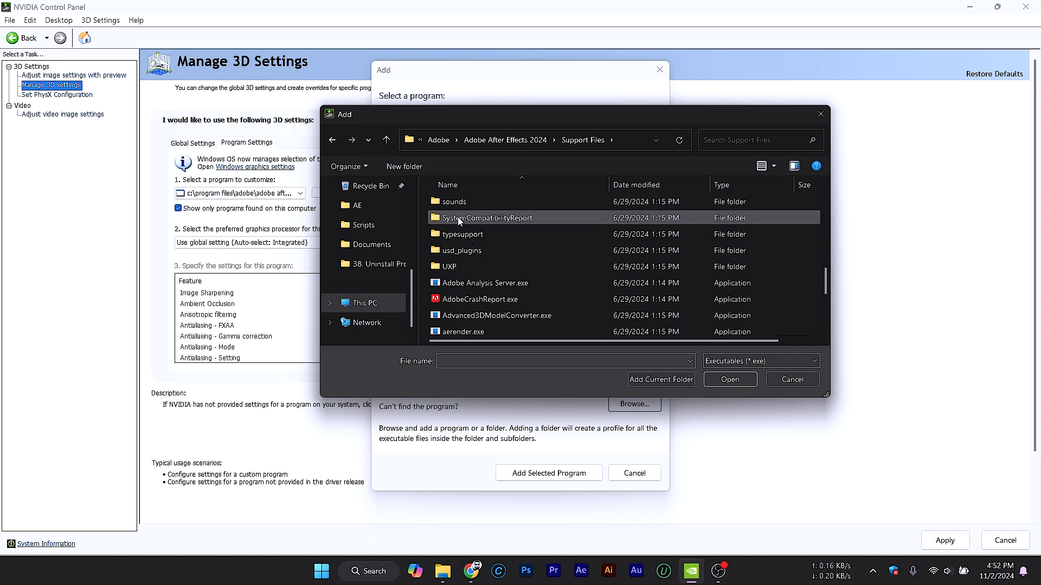
scroll(458, 216, down, 1)
click(470, 264)
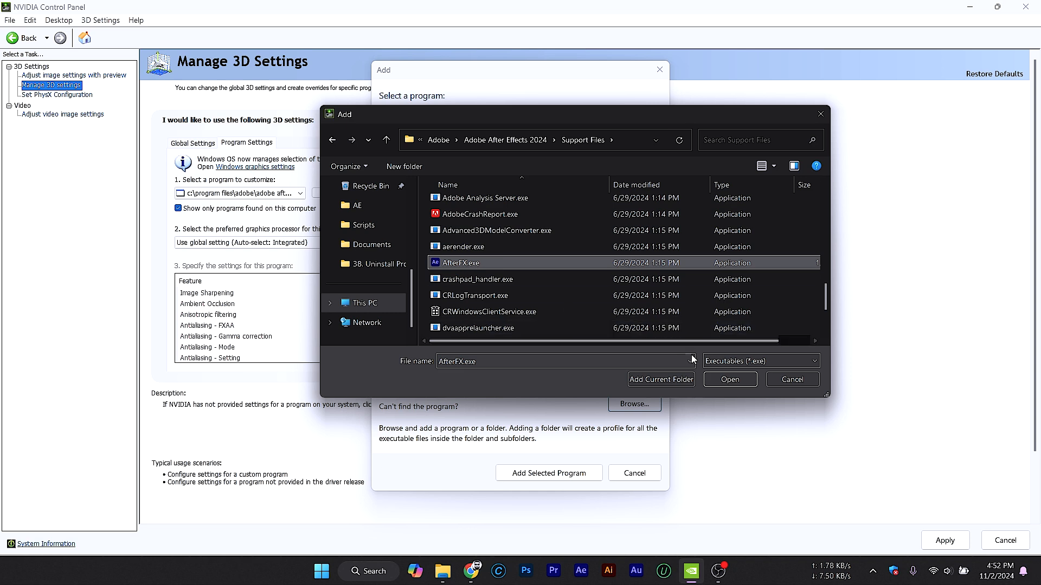
click(731, 380)
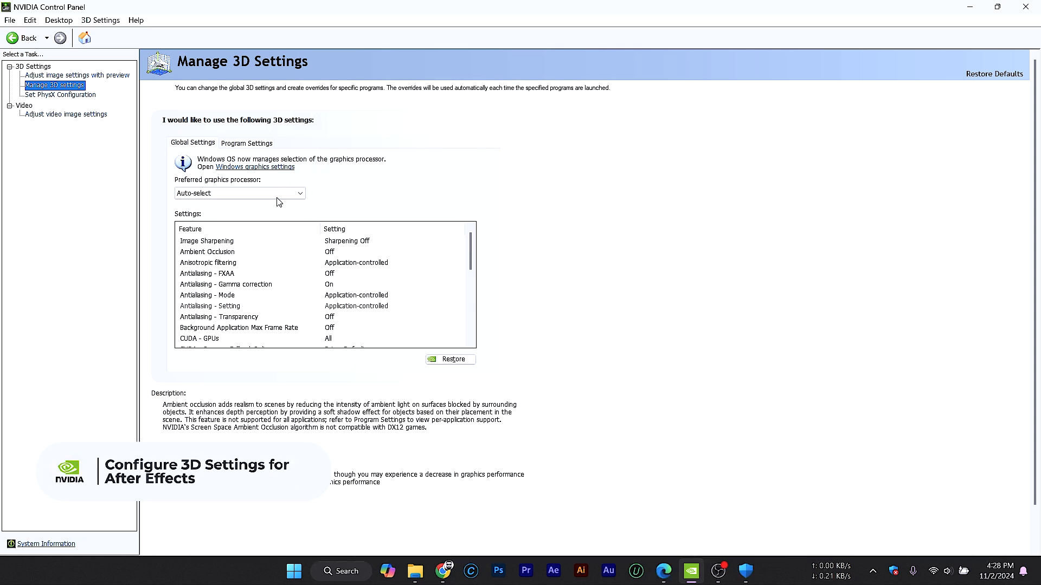
Load the program-specific 3D settings for Adobe After Effects (afterfx.exe).
click(254, 143)
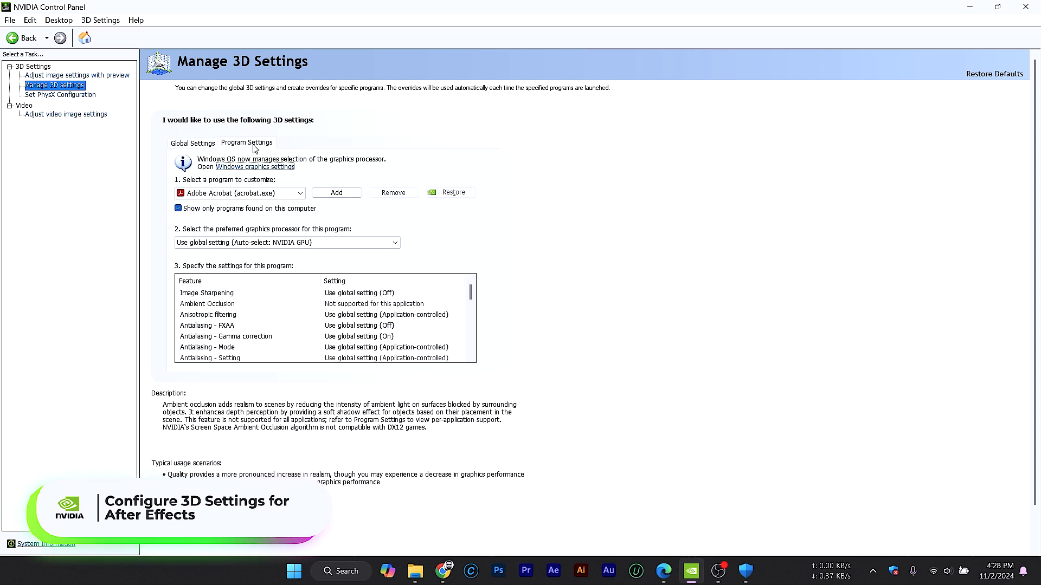
click(302, 194)
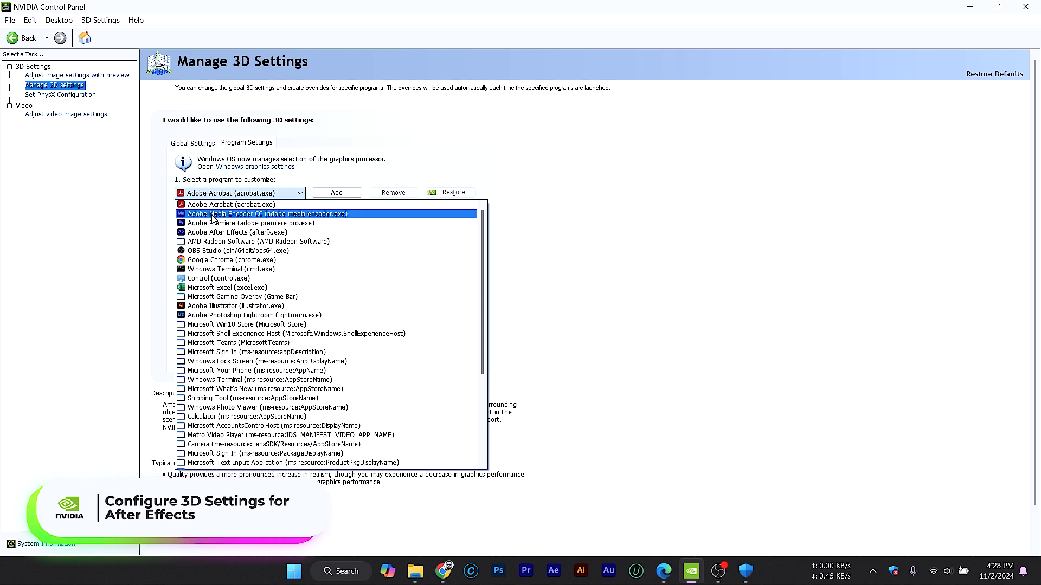
click(317, 235)
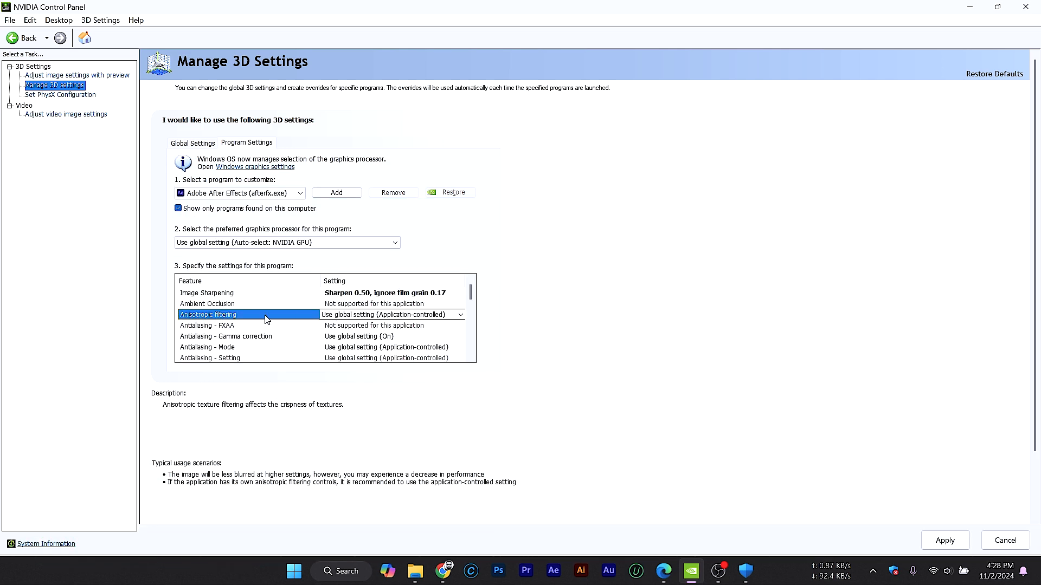
Set Anisotropic filtering to 8x for After Effects.
click(361, 316)
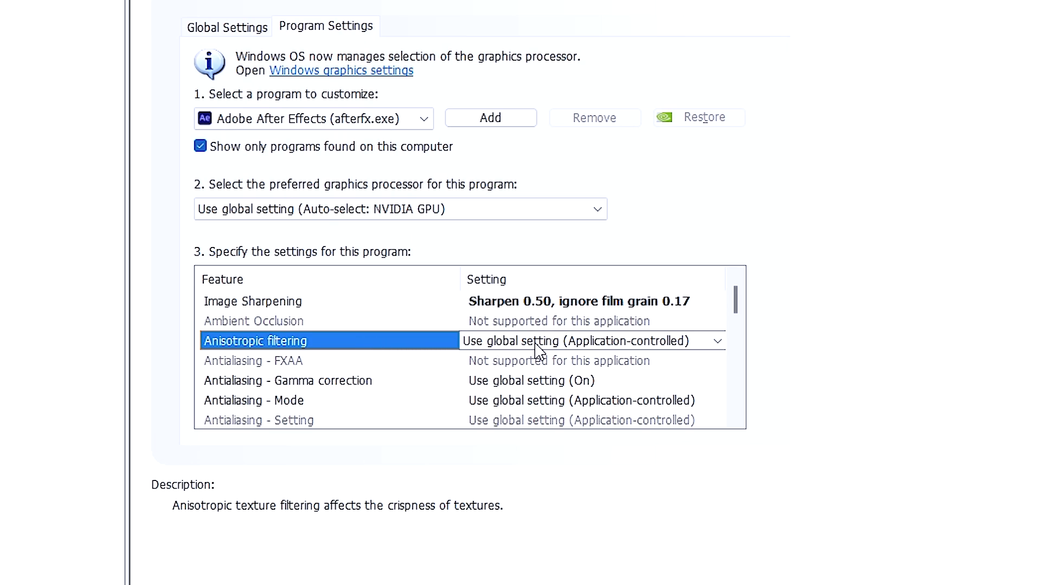
click(718, 341)
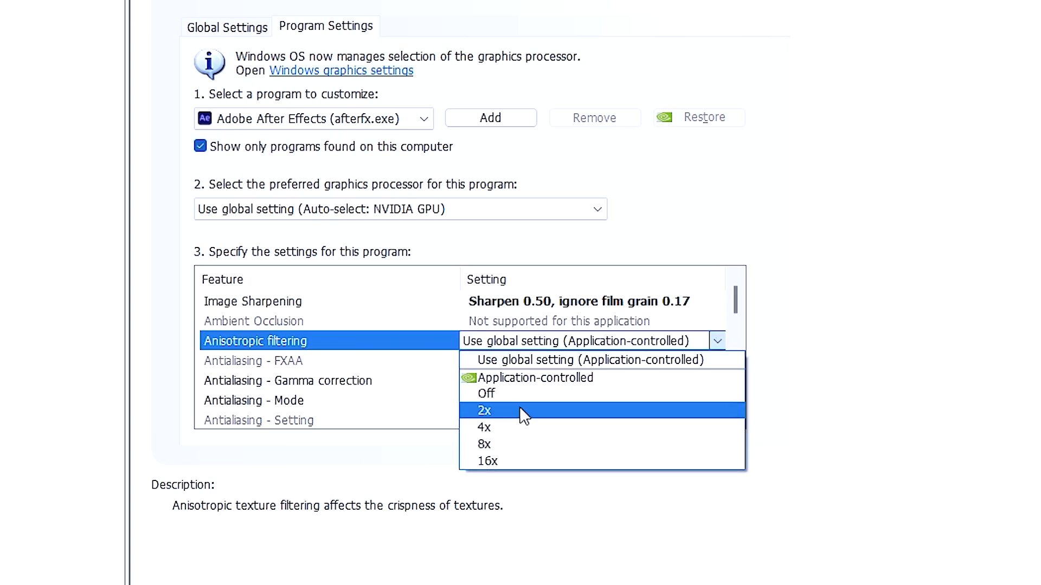
click(531, 445)
Set Antialiasing - Mode to Override any application setting for After Effects.
click(384, 398)
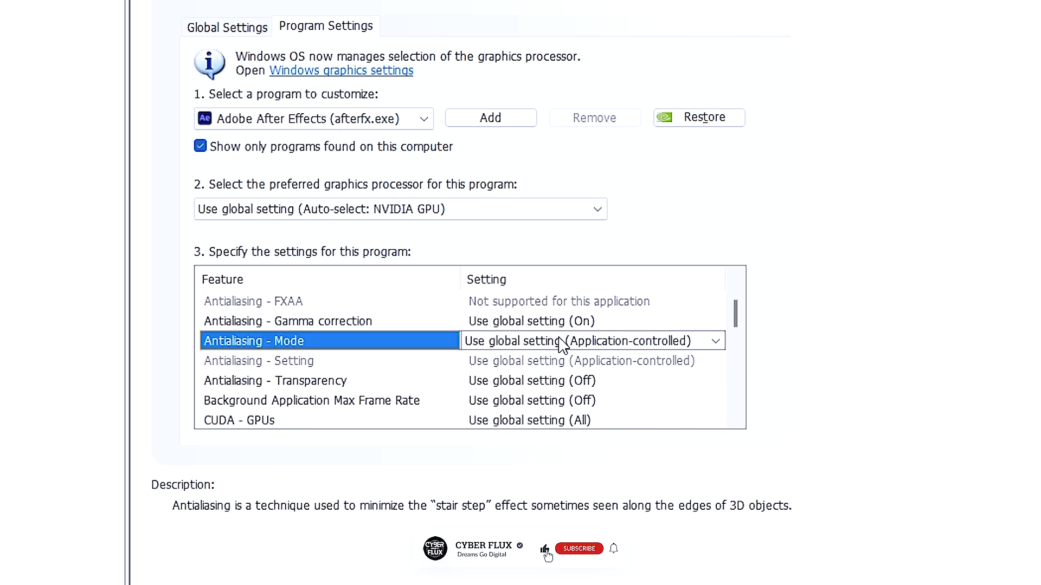
click(563, 346)
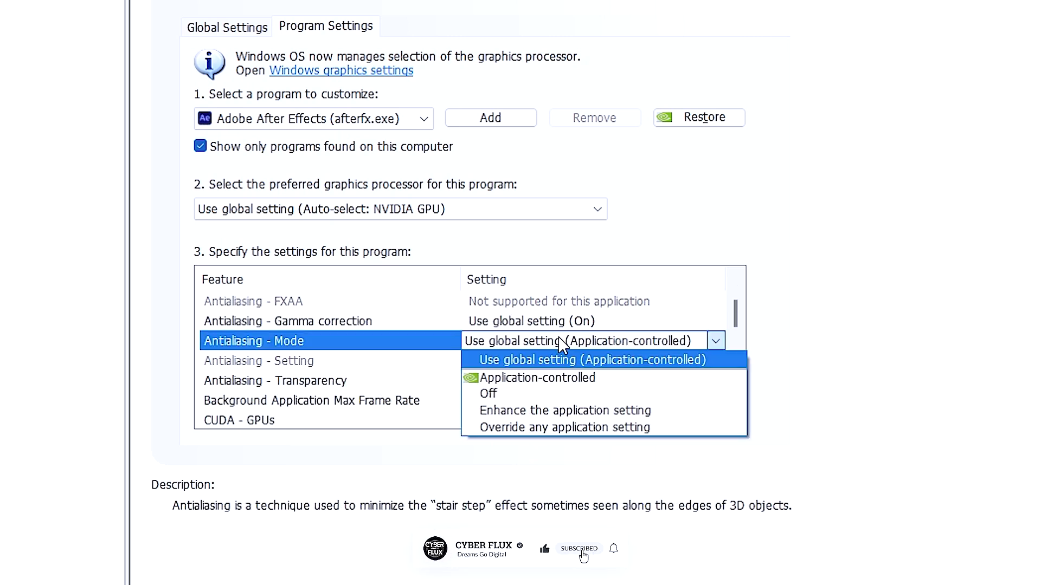
click(581, 428)
Set Antialiasing - Setting to 8x and Antialiasing - Transparency to 4x (supersample) for After Effects.
click(281, 369)
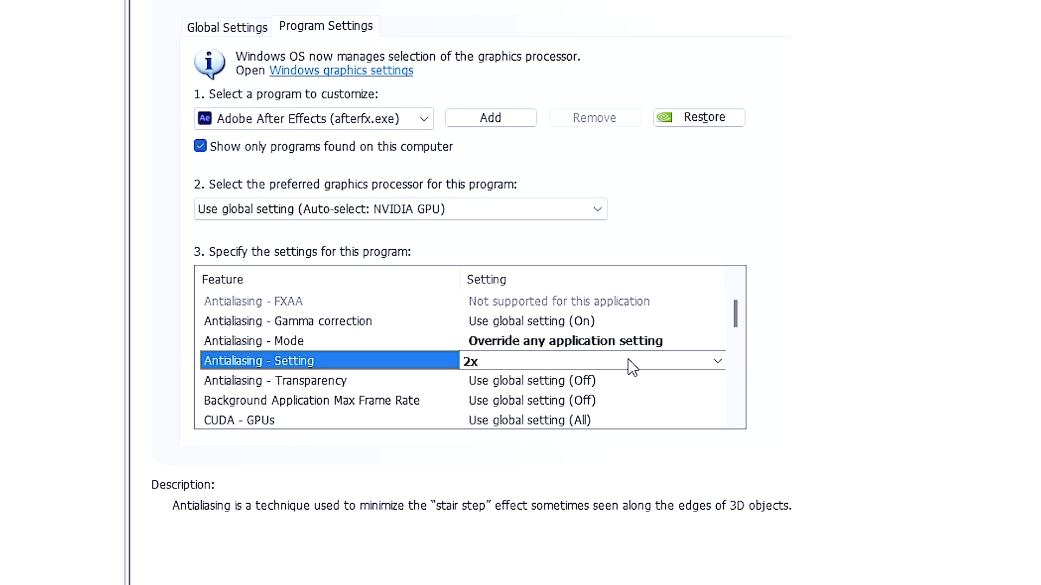
click(717, 362)
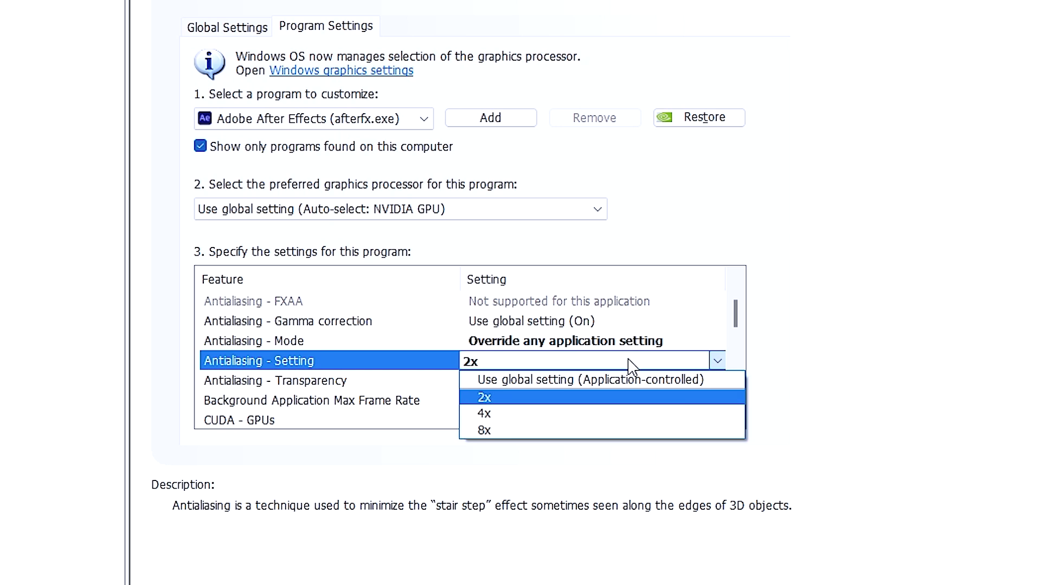
click(535, 430)
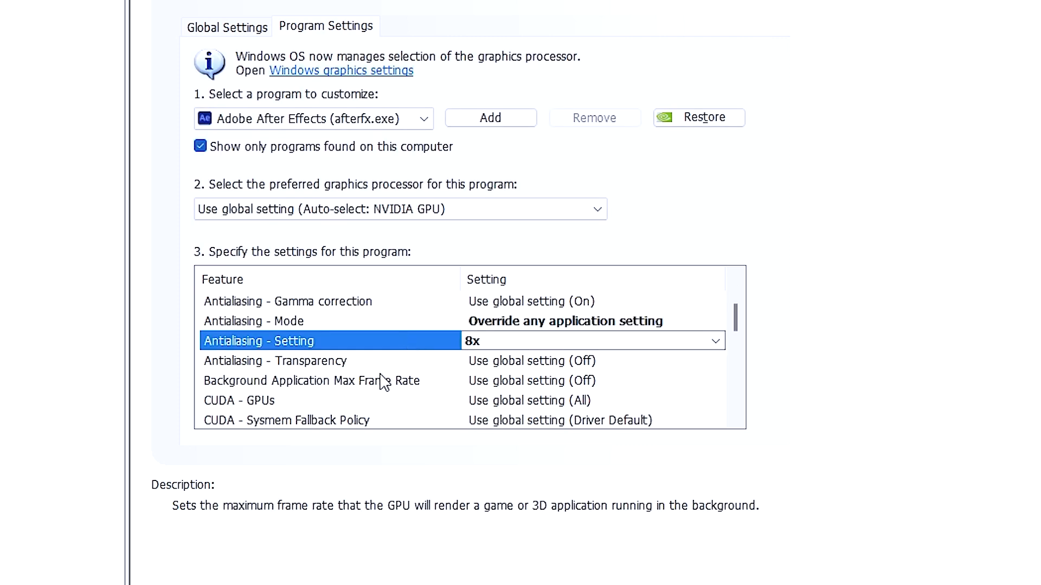
click(329, 361)
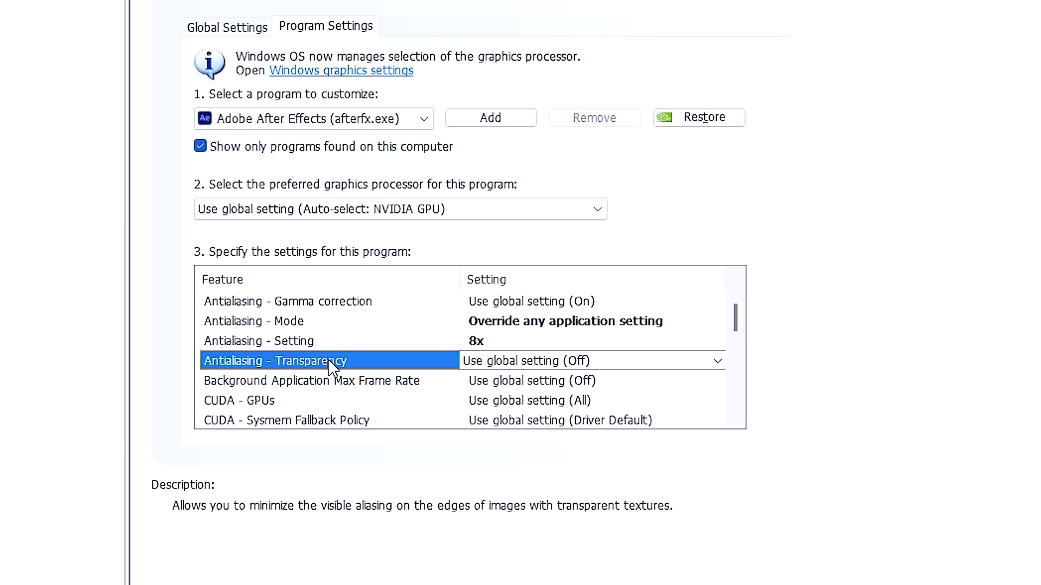
click(544, 363)
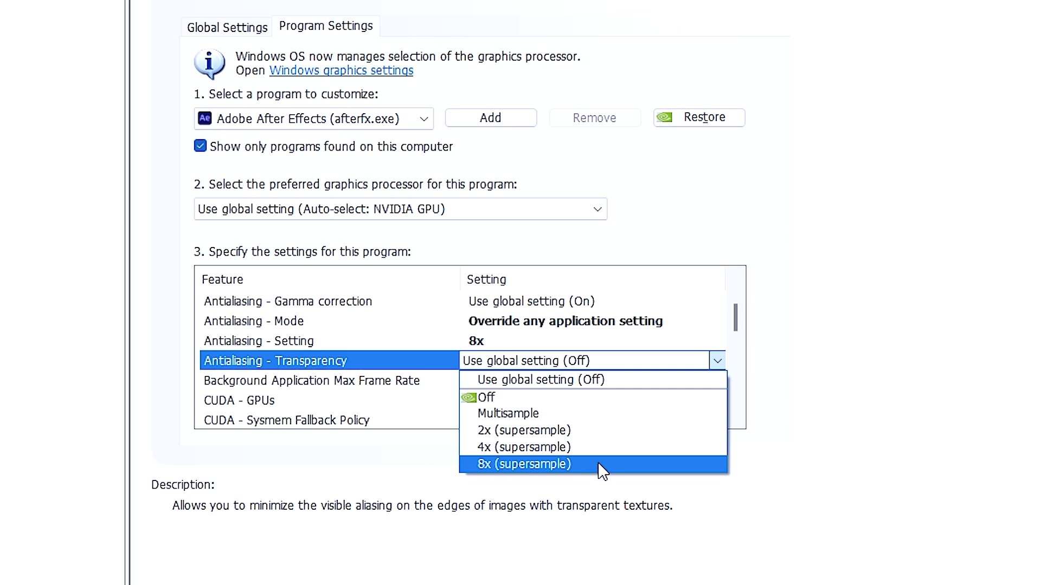
click(601, 448)
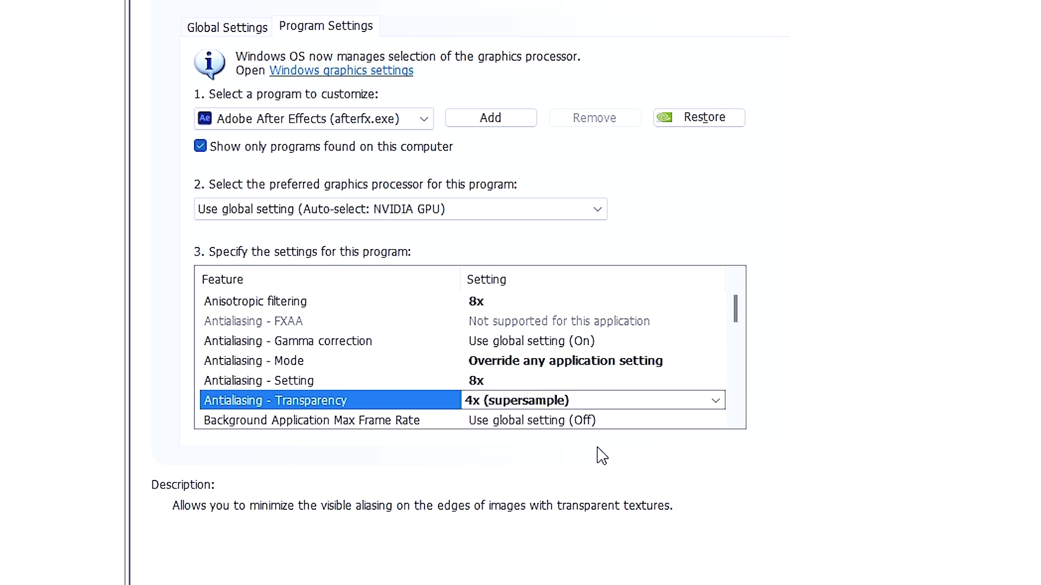
Turn on Background Application Max Frame Rate for After Effects and set it to 200 FPS.
click(327, 369)
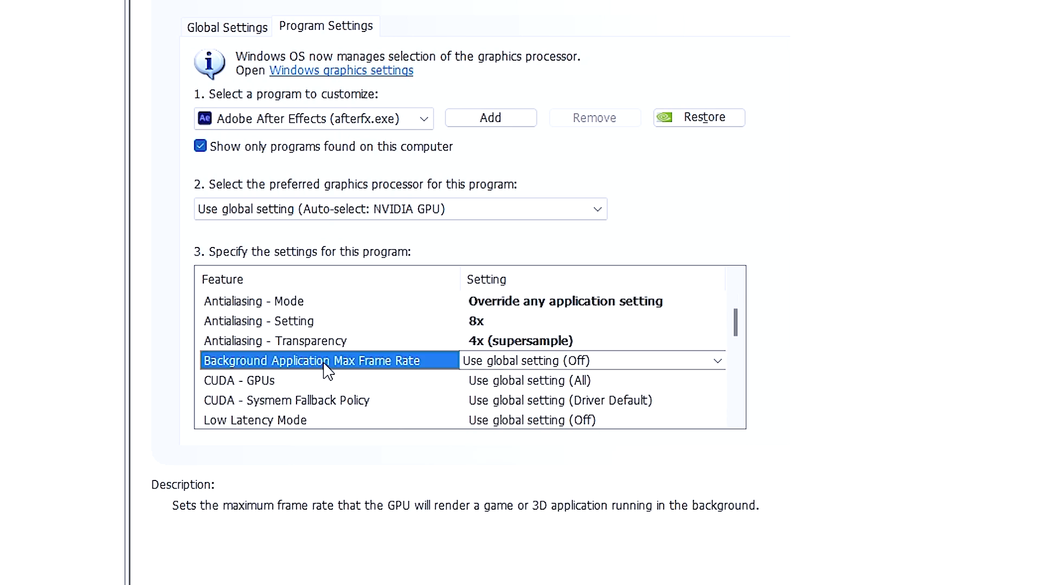
click(650, 367)
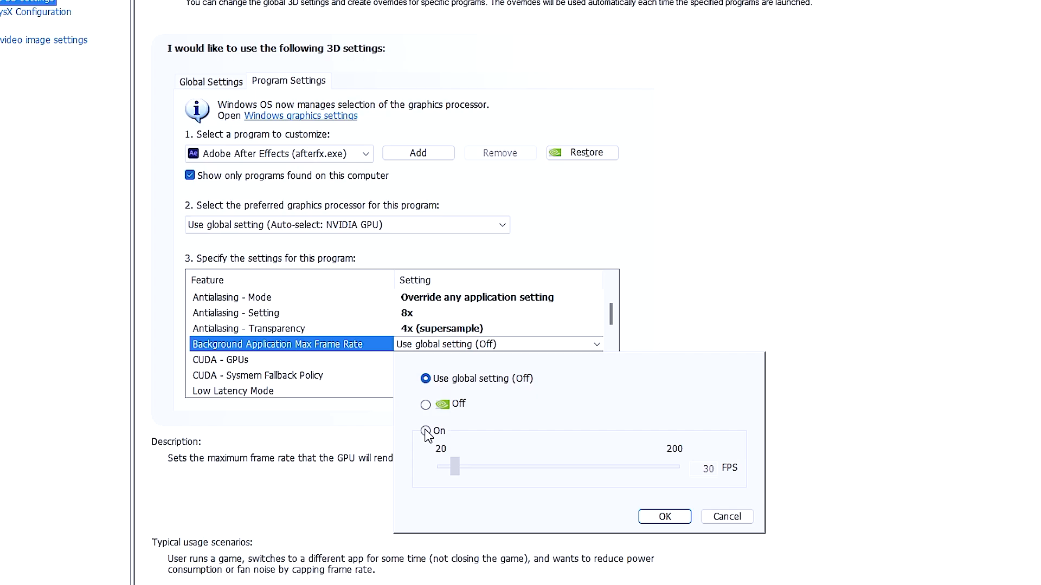
click(426, 432)
drag(455, 467, 687, 488)
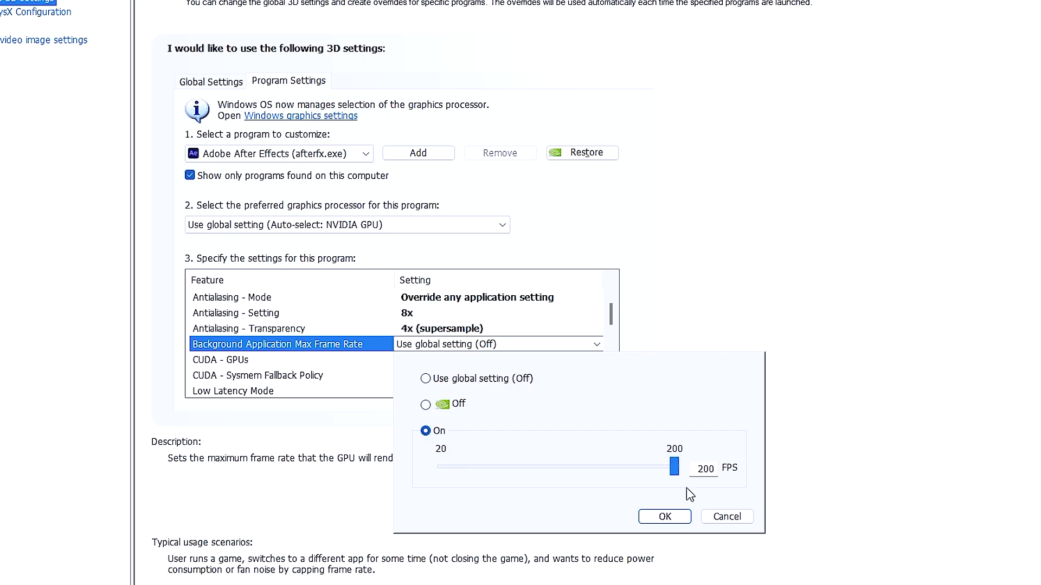
click(665, 516)
Set CUDA - GPUs to use the specific NVIDIA GeForce RTX 3050 Laptop GPU instead of the global setting.
scroll(471, 316, down, 1)
click(471, 316)
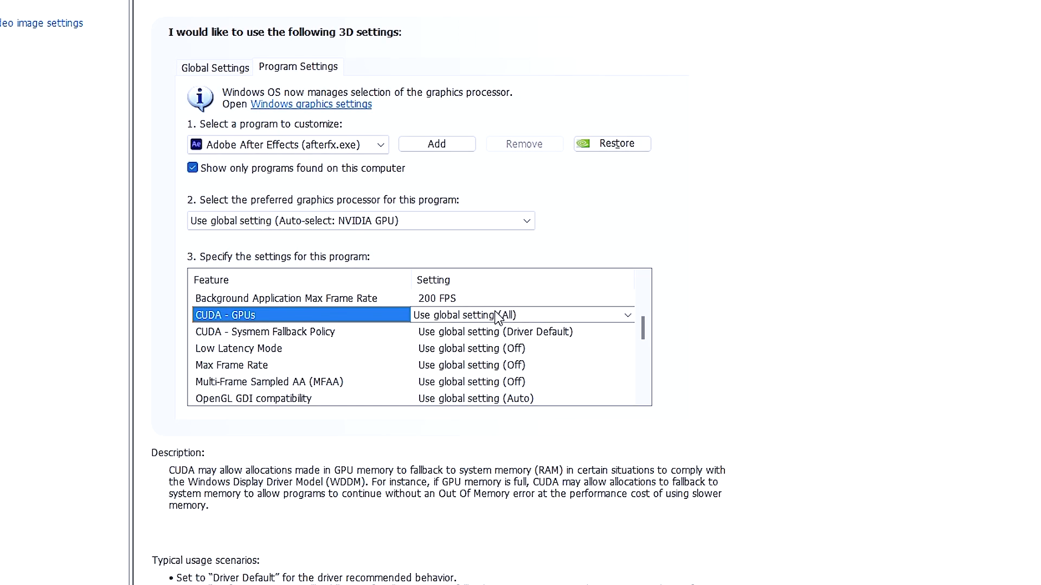
click(497, 316)
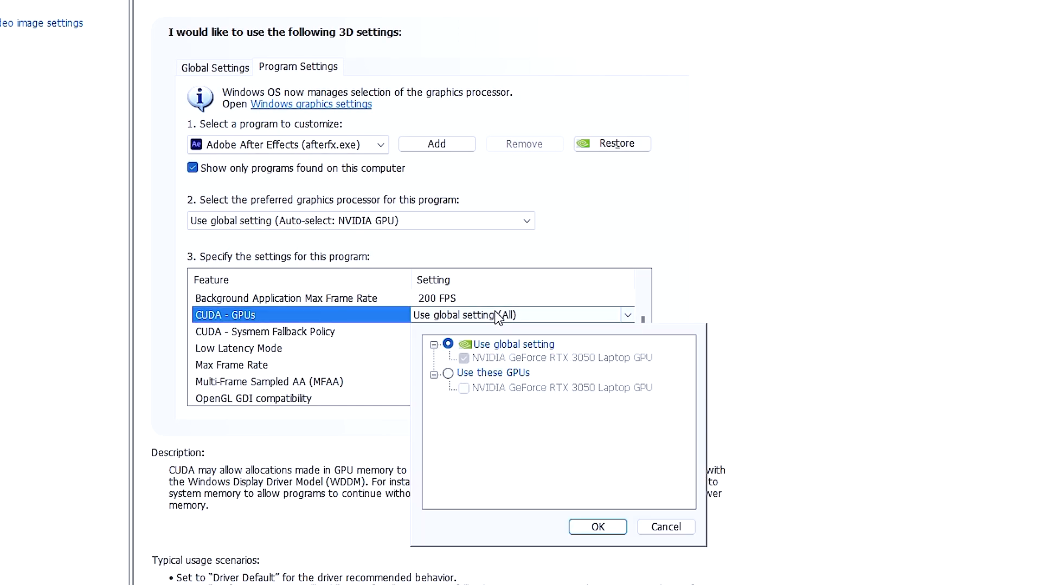
click(448, 374)
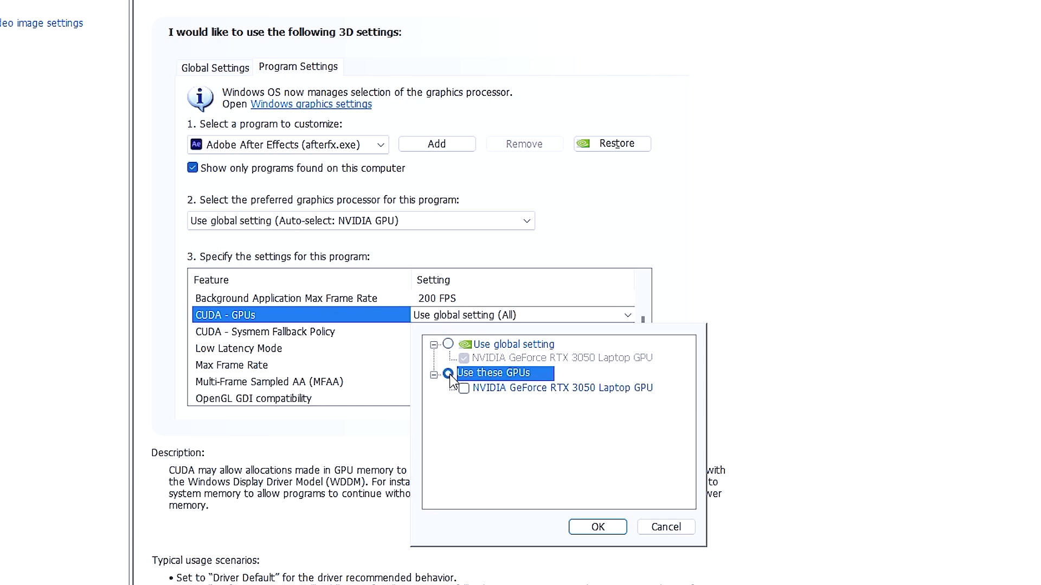
click(464, 389)
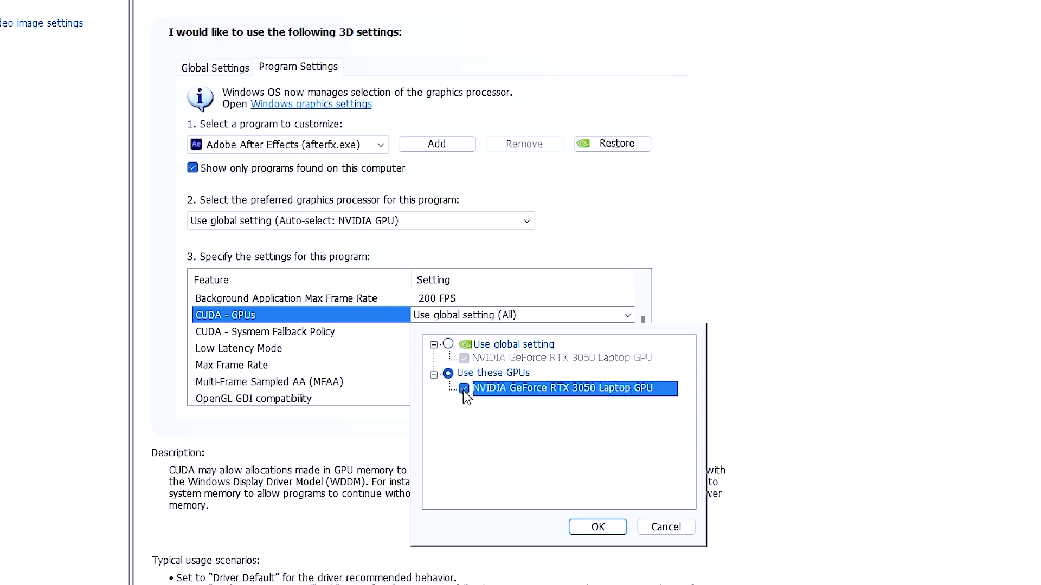
click(612, 527)
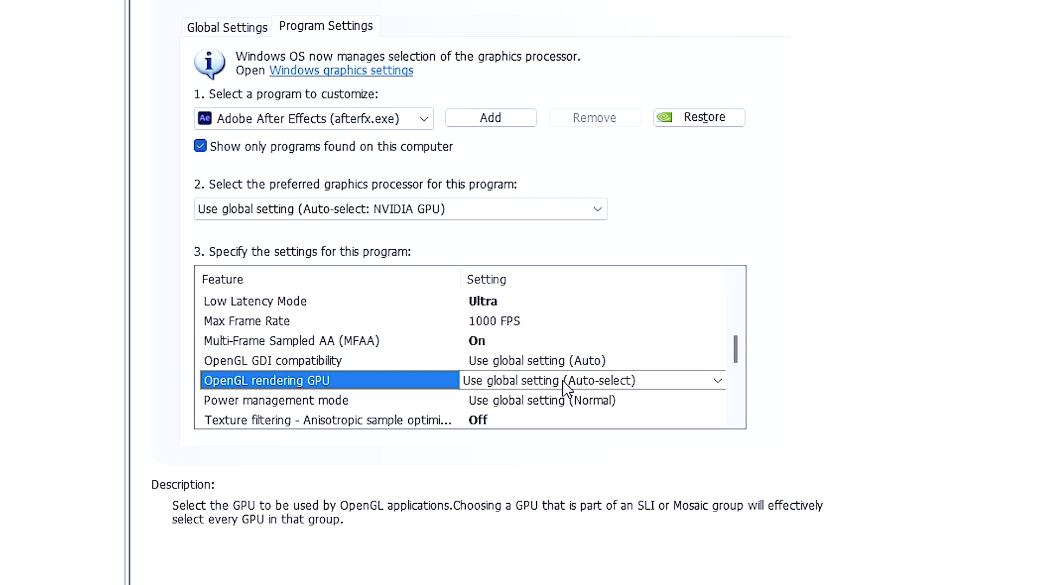
Set OpenGL rendering GPU to NVIDIA GeForce RTX 3050 Laptop GPU and Power management mode to Prefer maximum performance.
click(563, 382)
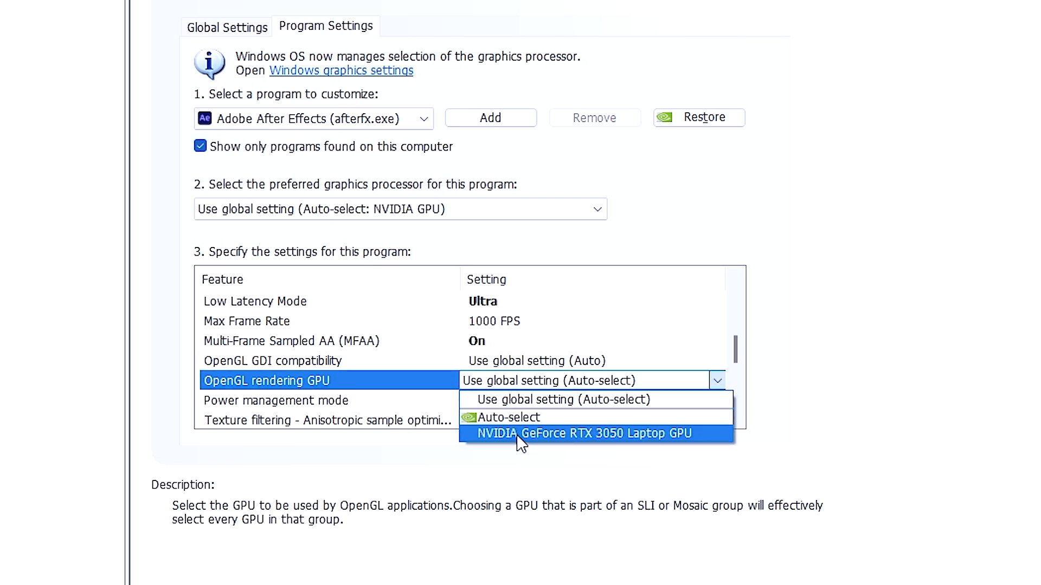
click(598, 435)
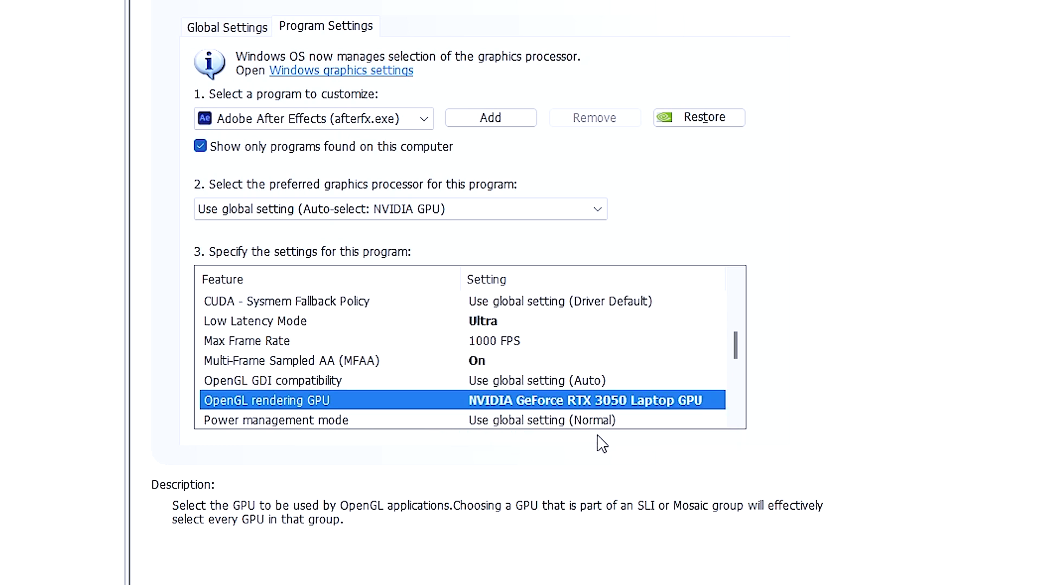
scroll(412, 388, down, 1)
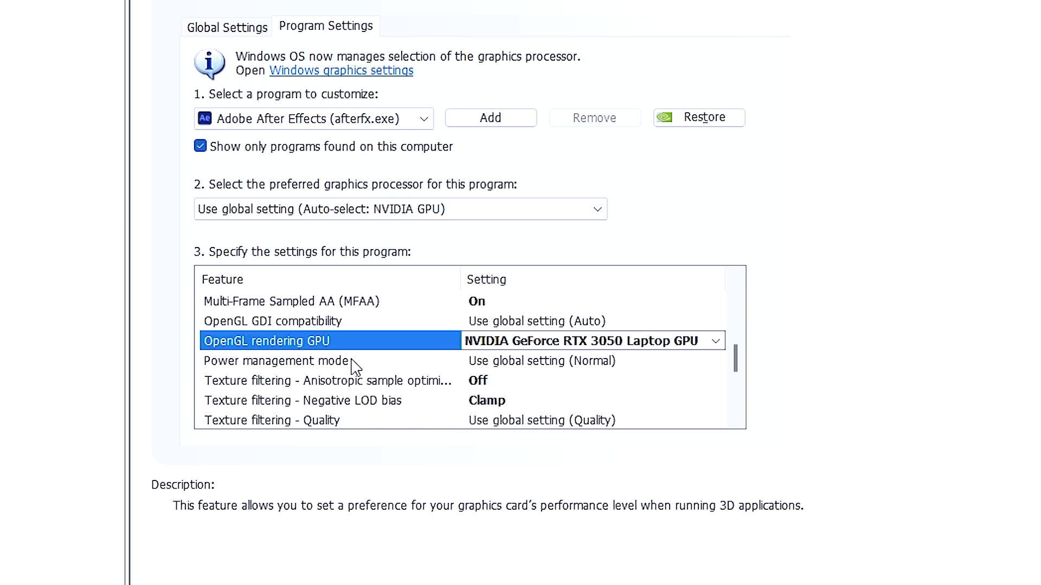
click(313, 369)
click(564, 362)
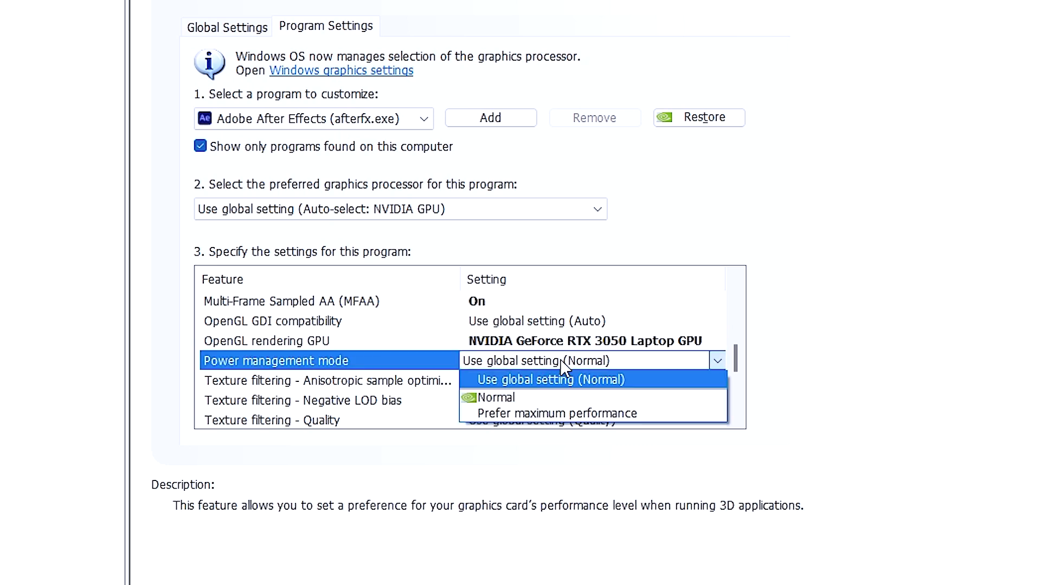
click(662, 414)
Set Texture filtering - Quality to High performance for After Effects.
scroll(506, 342, down, 1)
click(581, 402)
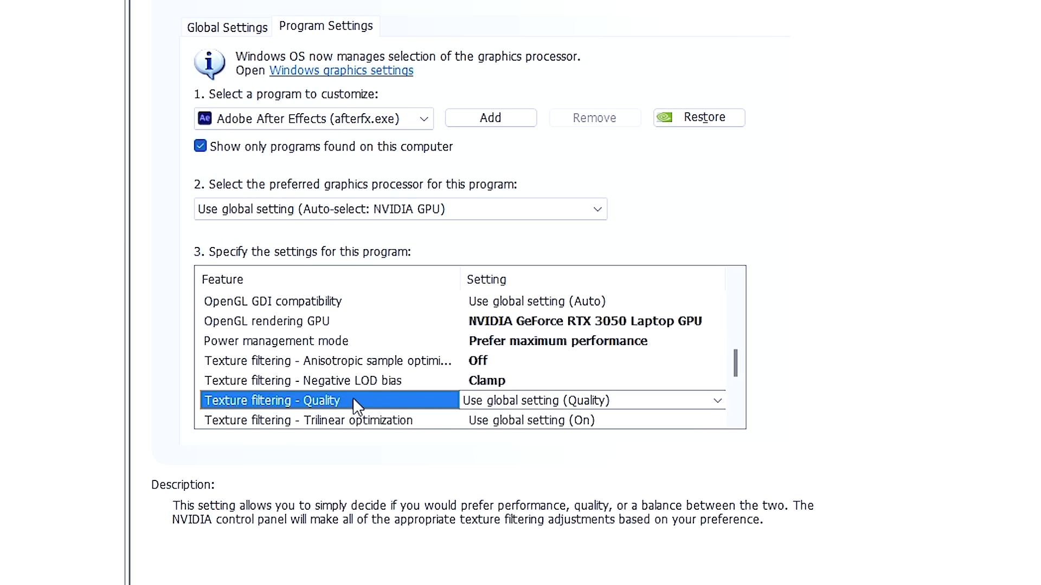
click(552, 401)
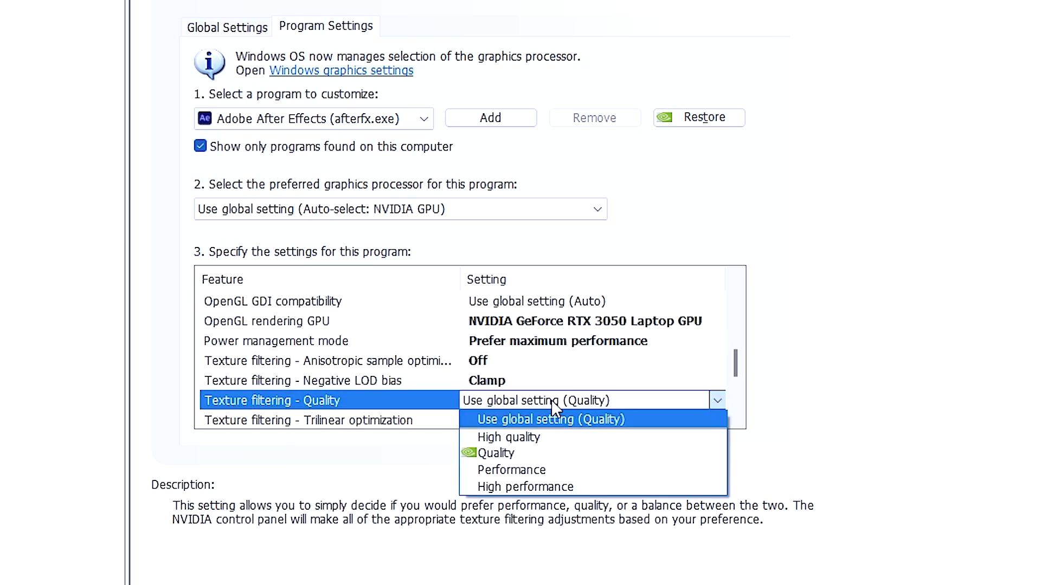
click(525, 487)
Set Texture filtering - Negative LOD bias to Clamp and Texture filtering - Trilinear optimization to On.
click(320, 381)
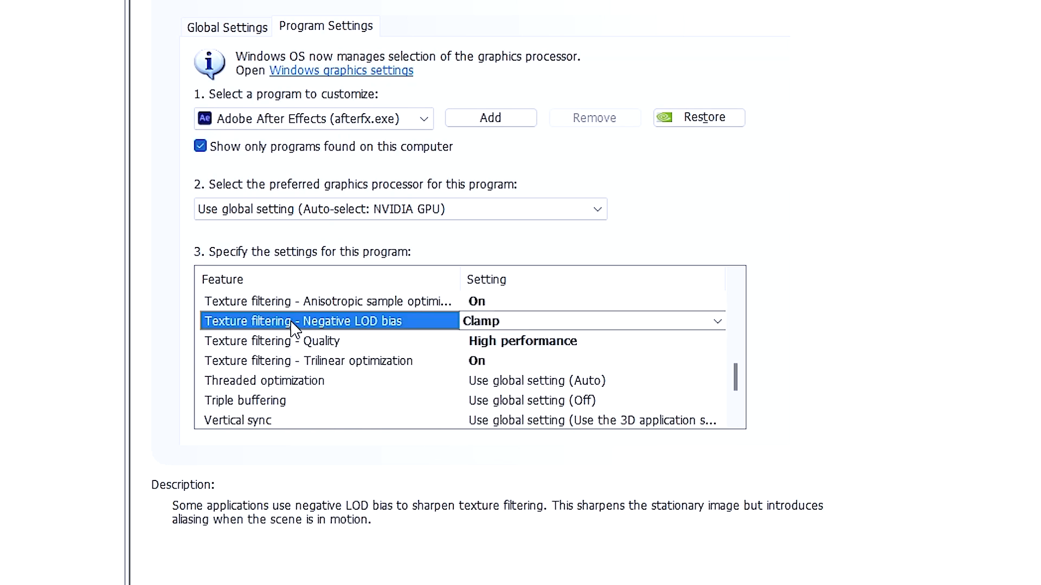
click(545, 322)
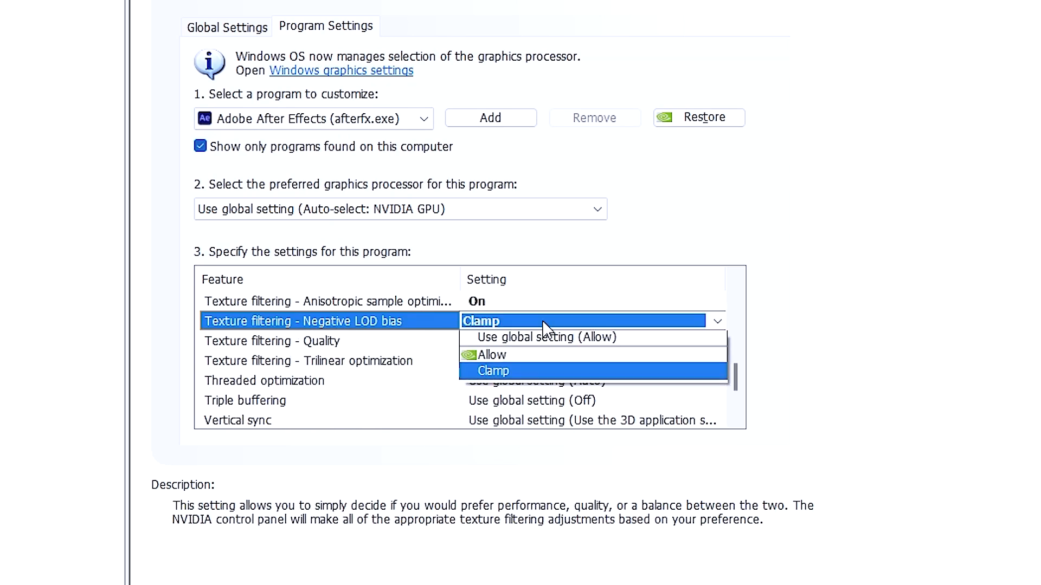
click(520, 373)
click(524, 361)
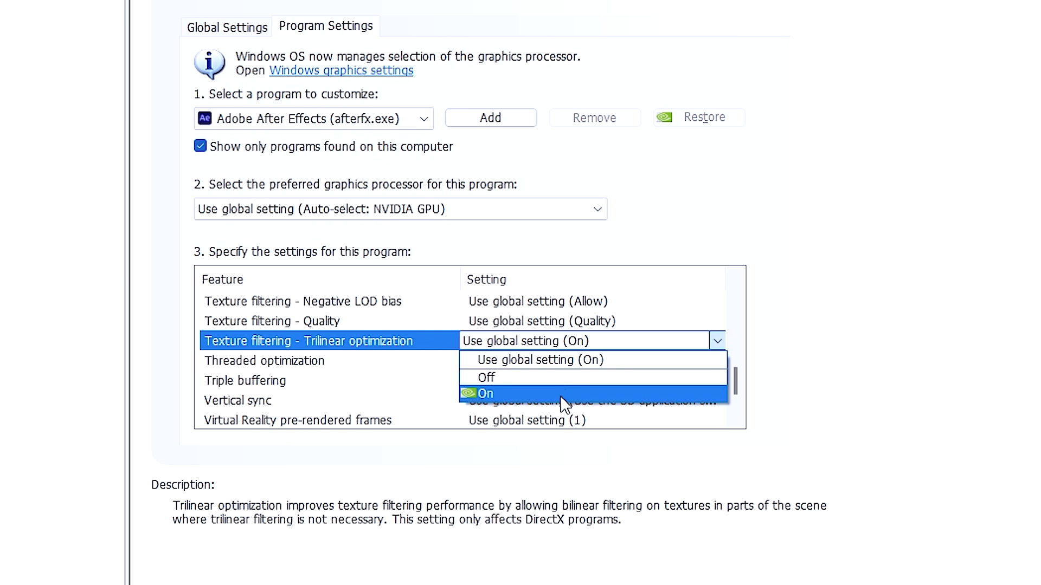
click(557, 395)
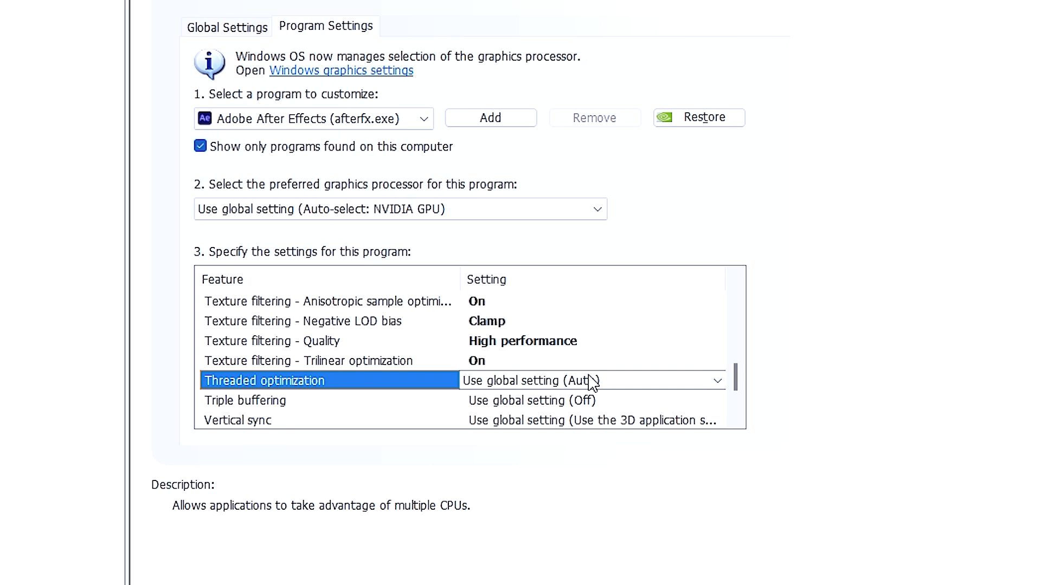
Set both Threaded optimization and Triple buffering to On for After Effects.
click(593, 381)
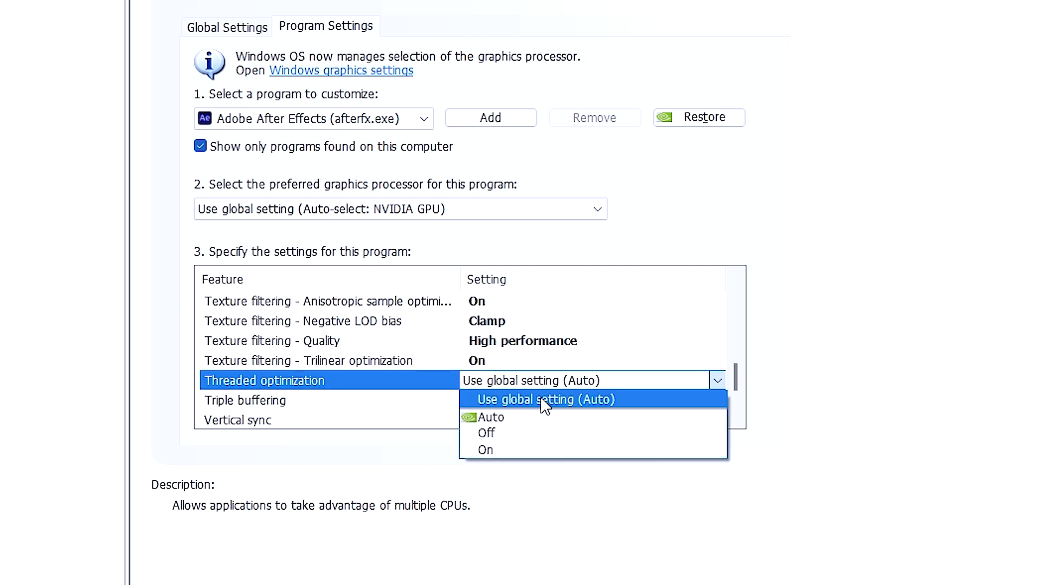
click(502, 451)
click(433, 404)
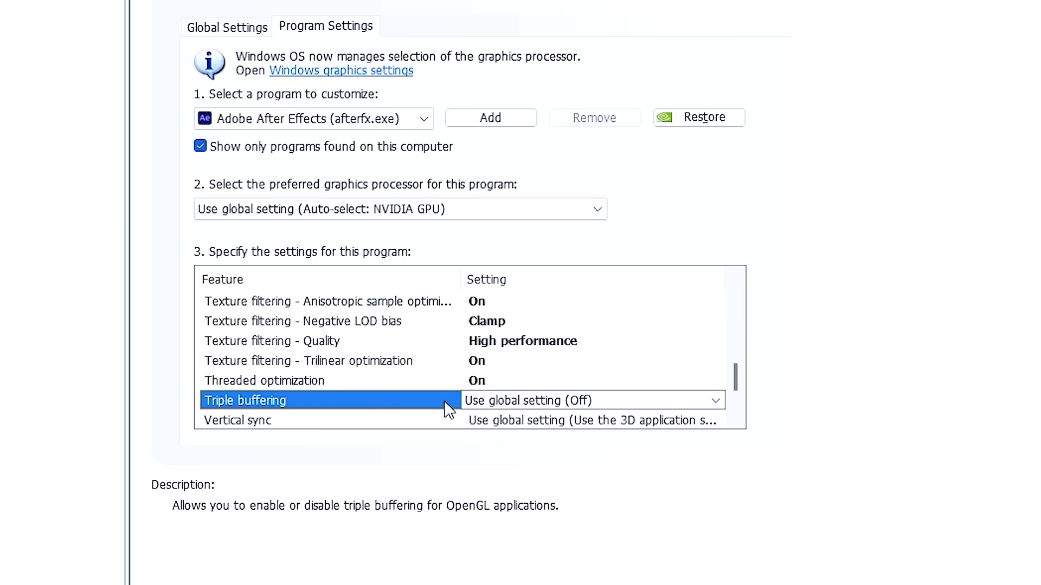
click(548, 401)
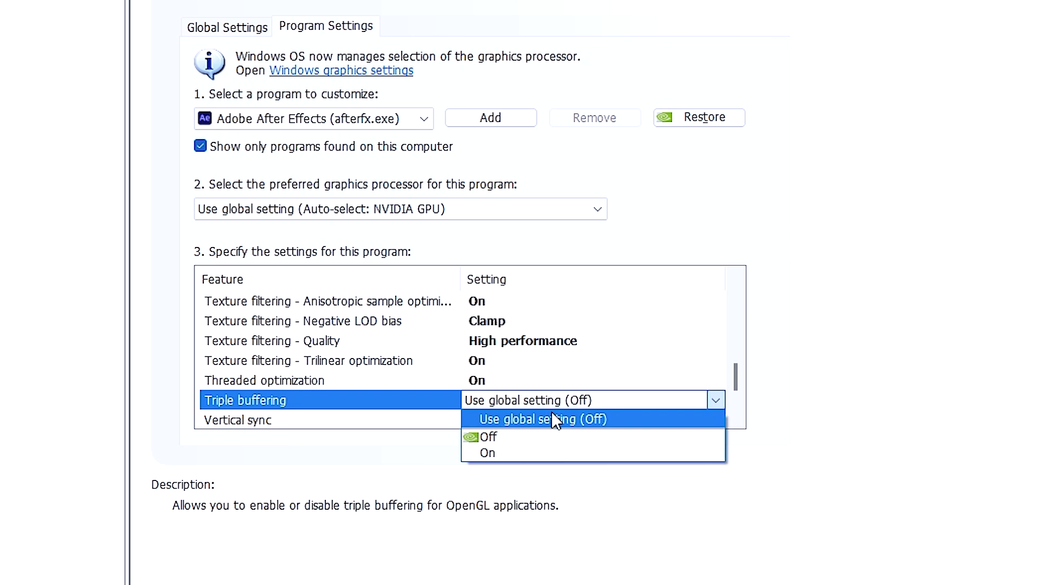
click(511, 453)
Set Vertical sync to Use the 3D application setting for After Effects.
scroll(379, 401, down, 1)
click(260, 362)
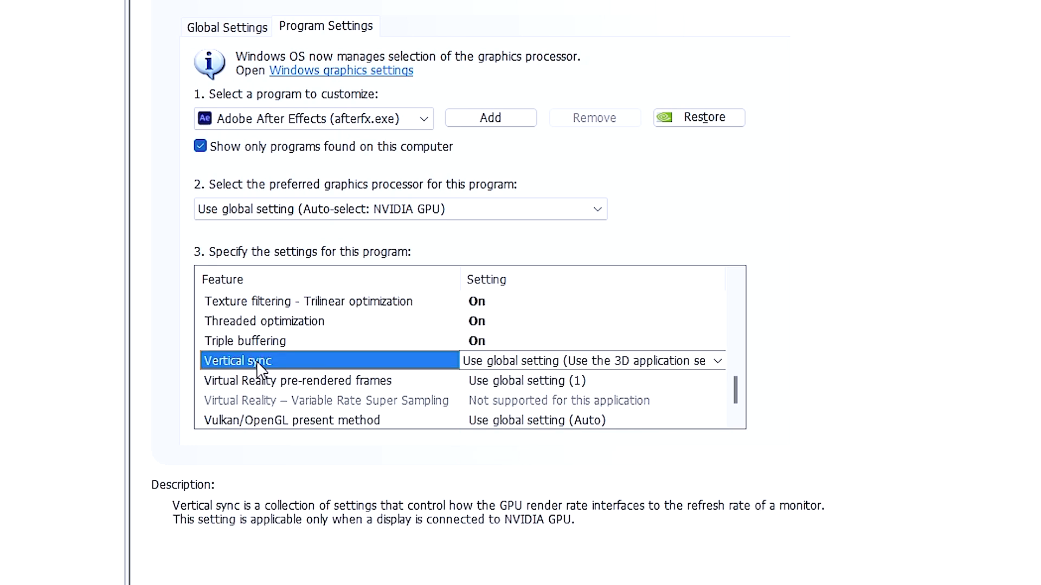
click(559, 365)
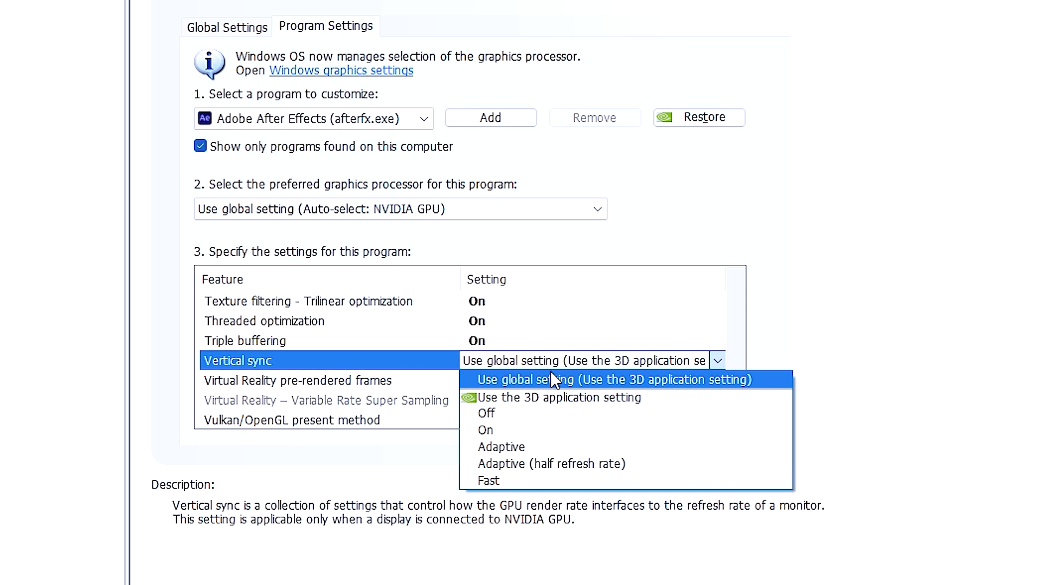
click(544, 400)
Set Virtual Reality pre-rendered frames to 1 for After Effects.
scroll(379, 380, down, 1)
click(304, 364)
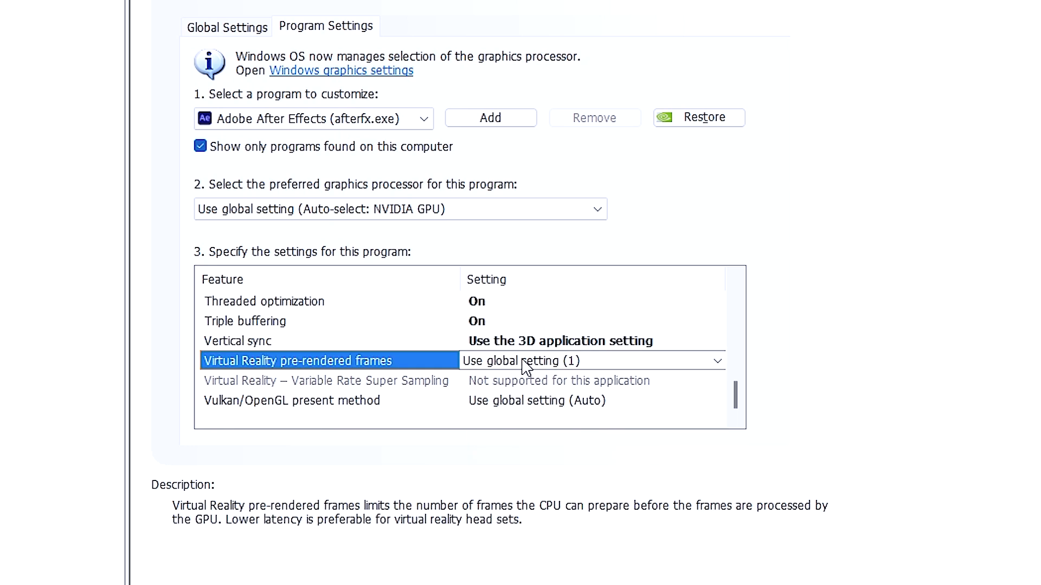
click(539, 360)
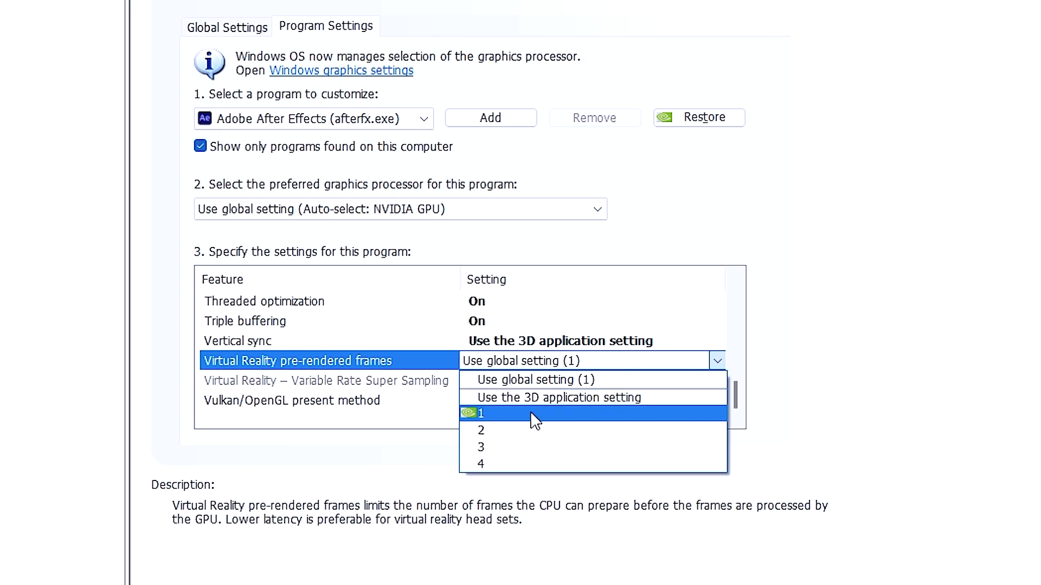
click(510, 414)
Set Vulkan/OpenGL present method to Prefer layered on DXGI Swapchain and apply the After Effects program settings.
scroll(380, 412, down, 1)
click(274, 402)
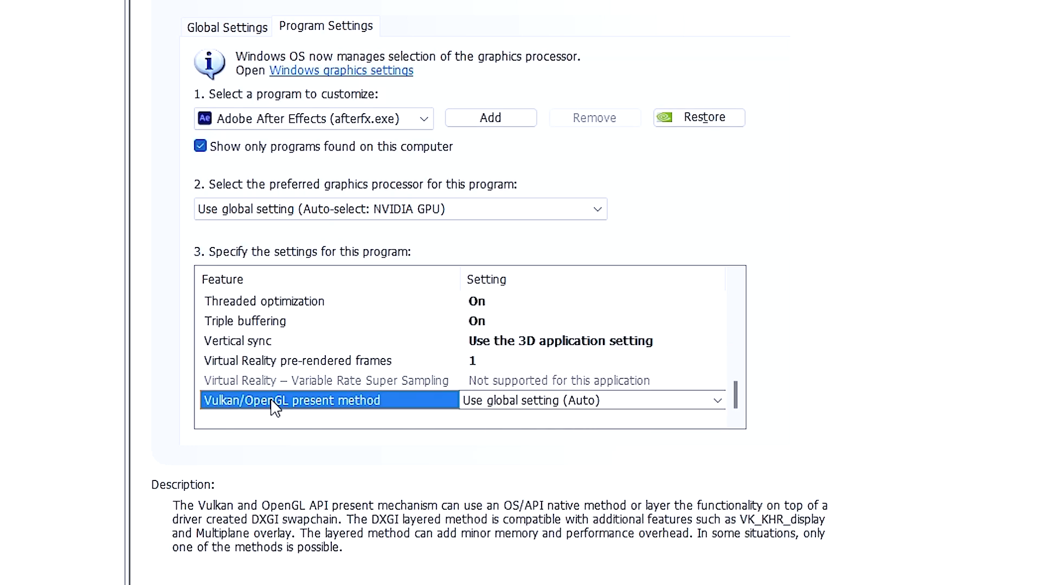
click(590, 403)
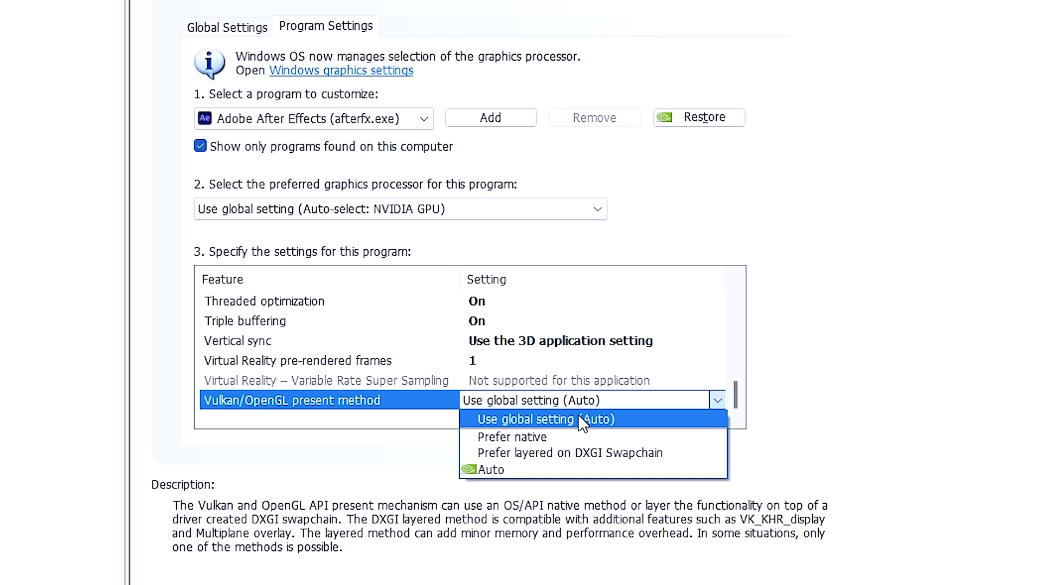
click(558, 455)
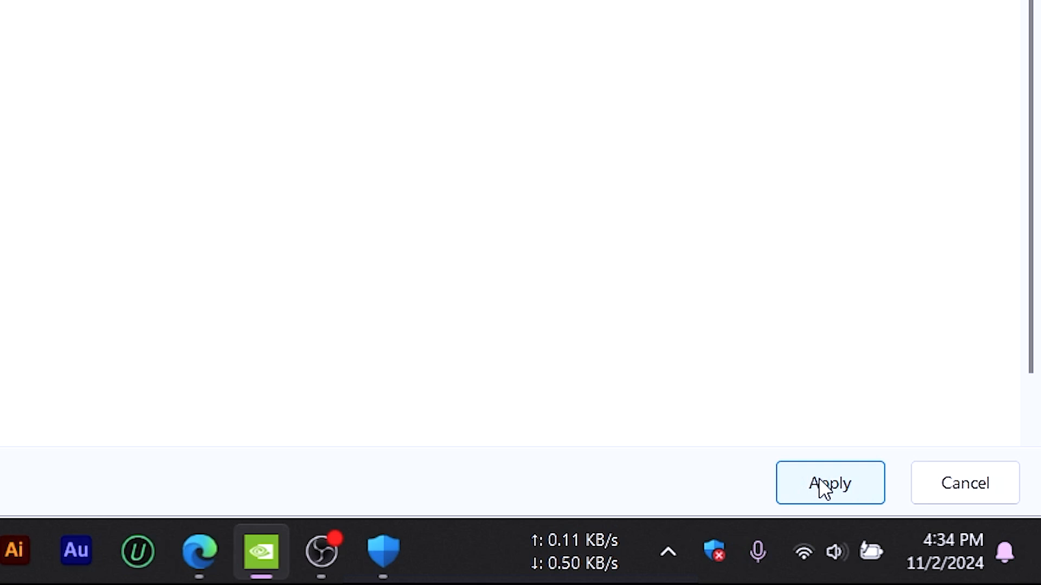
click(837, 480)
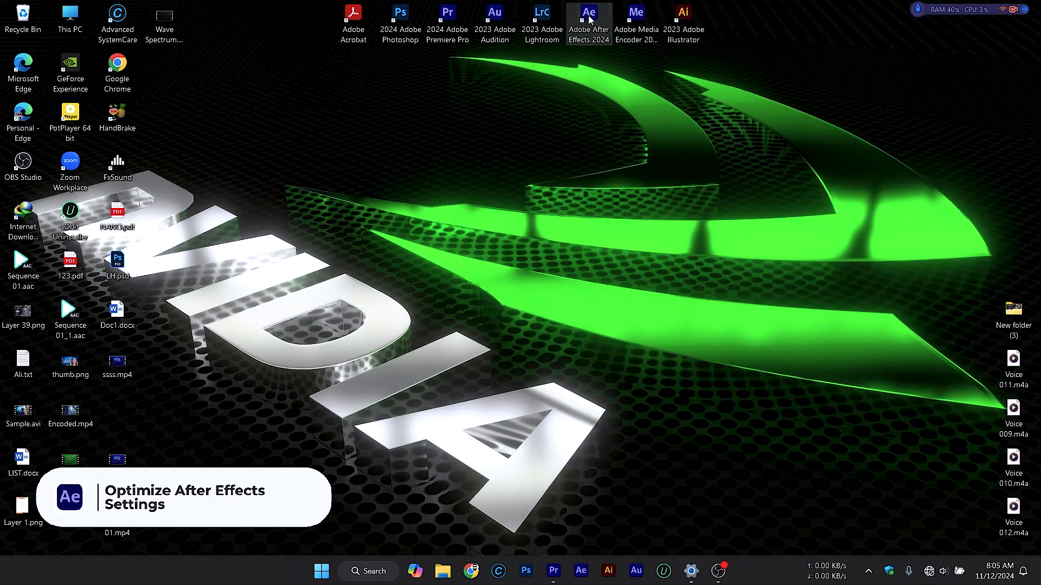
Launch After Effects 2024 and set the project's video rendering and effects to Mercury GPU Acceleration (CUDA).
double_click(589, 22)
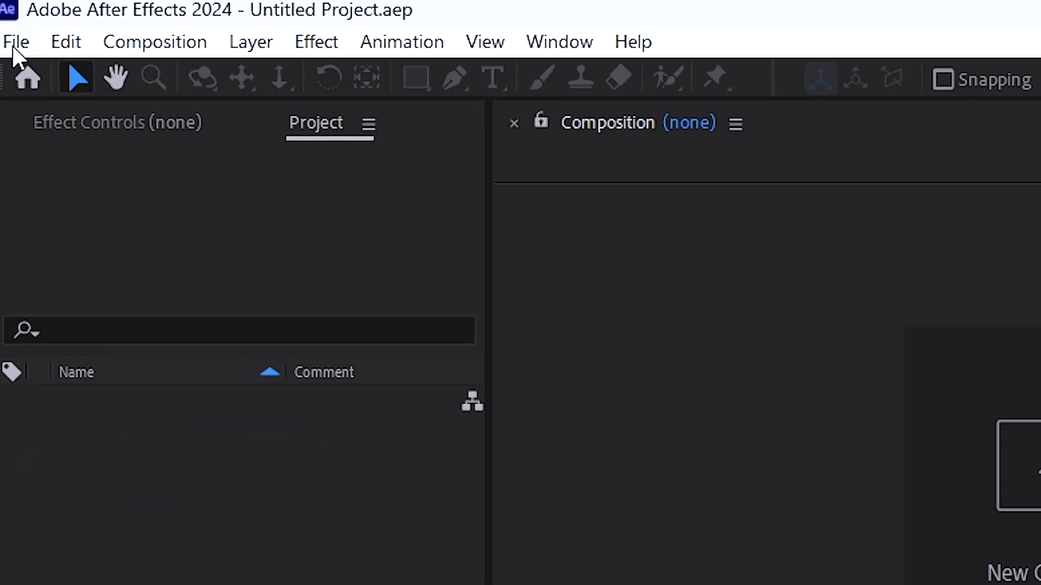
click(17, 47)
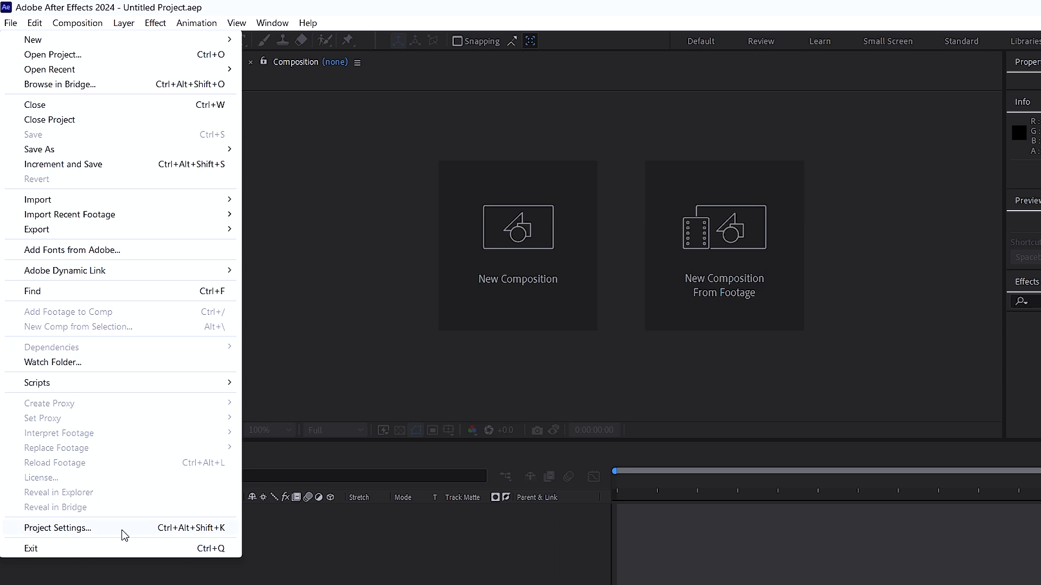
click(58, 528)
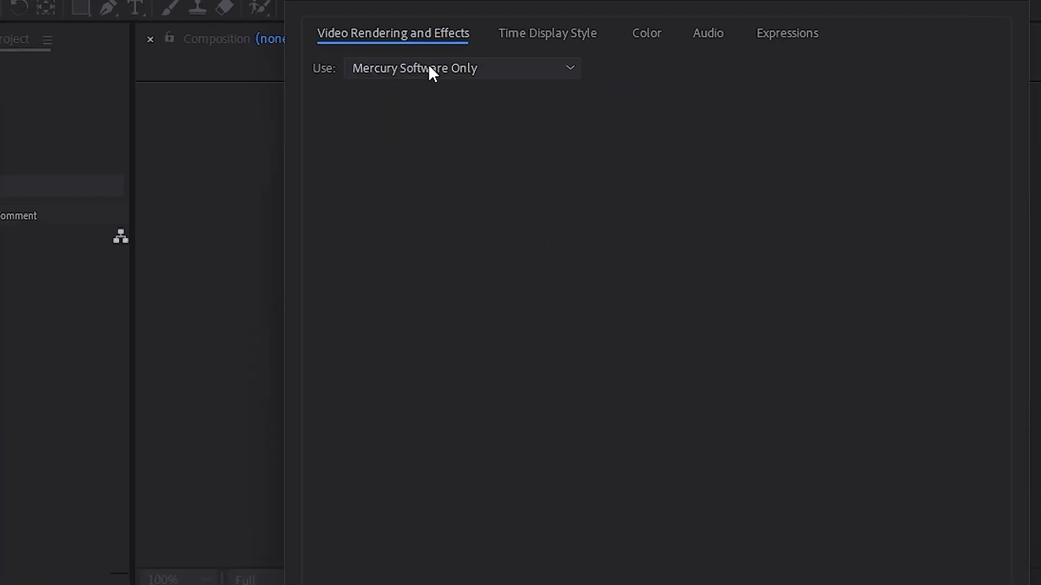
click(540, 67)
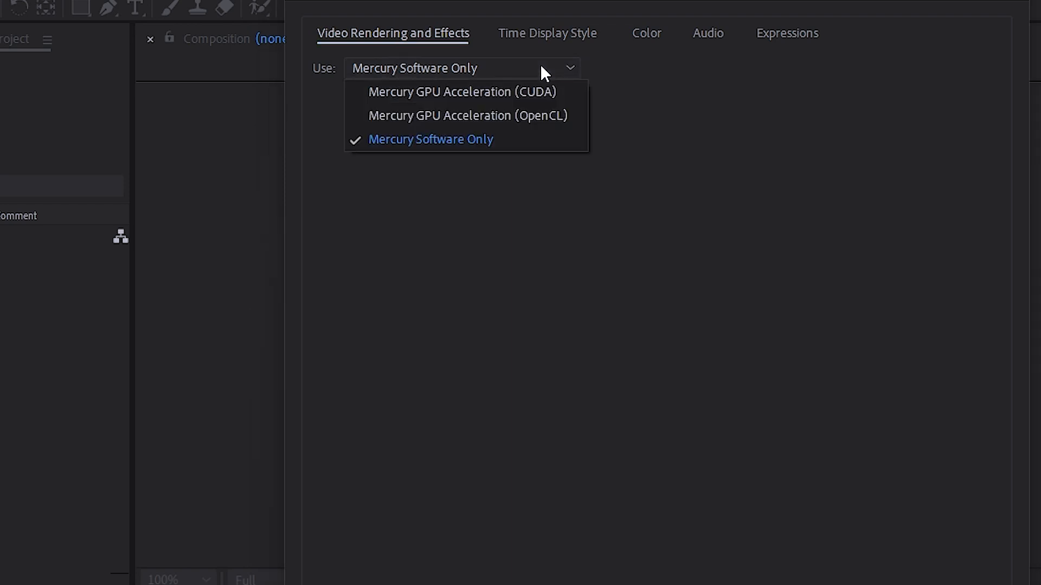
click(508, 92)
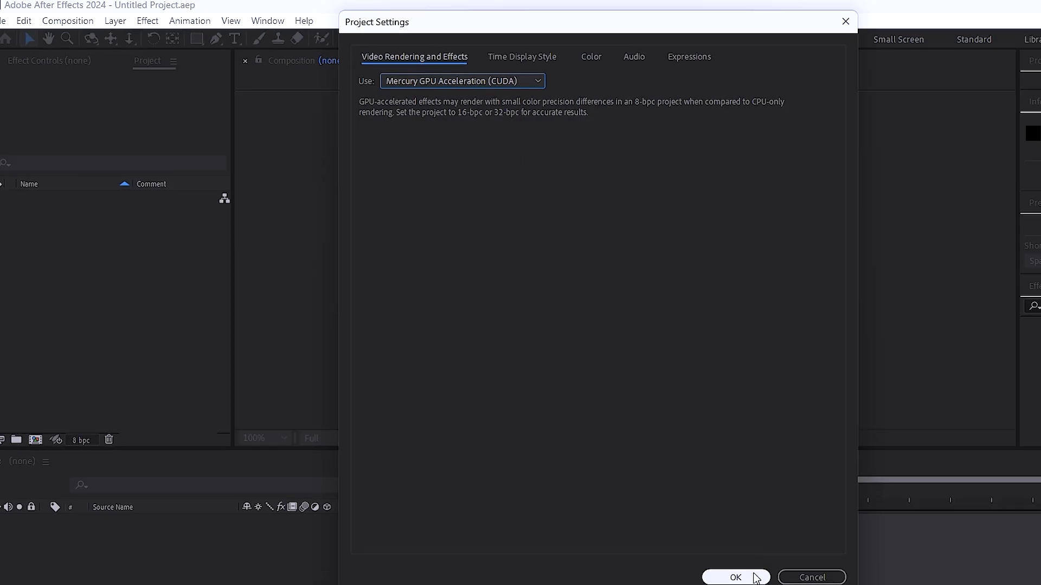
click(755, 578)
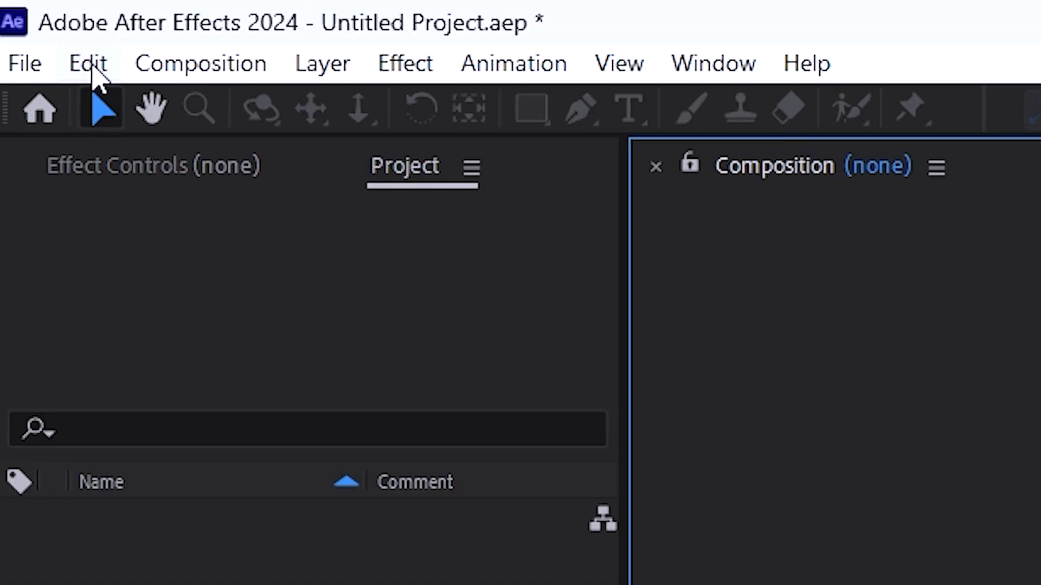
Reserve 4 GB of RAM for other applications and enable Multi-Frame Rendering in the memory and performance preferences.
click(25, 21)
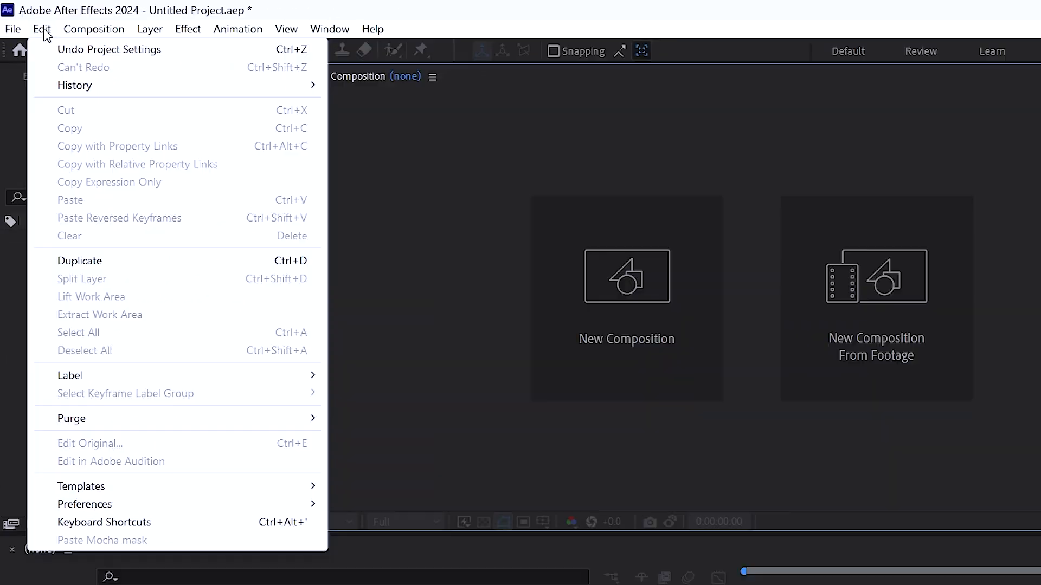
mouse_move(111, 584)
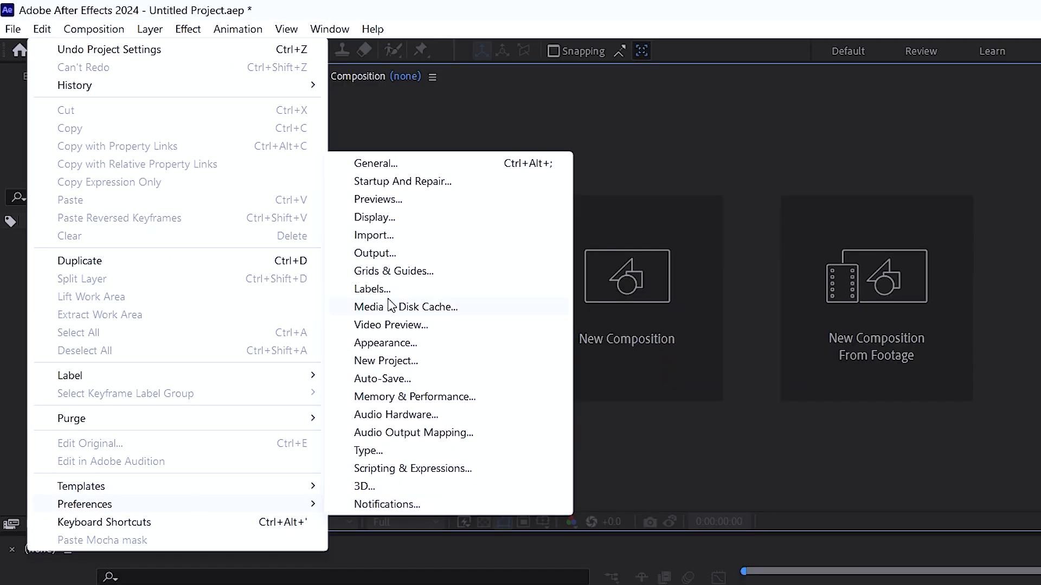
click(395, 397)
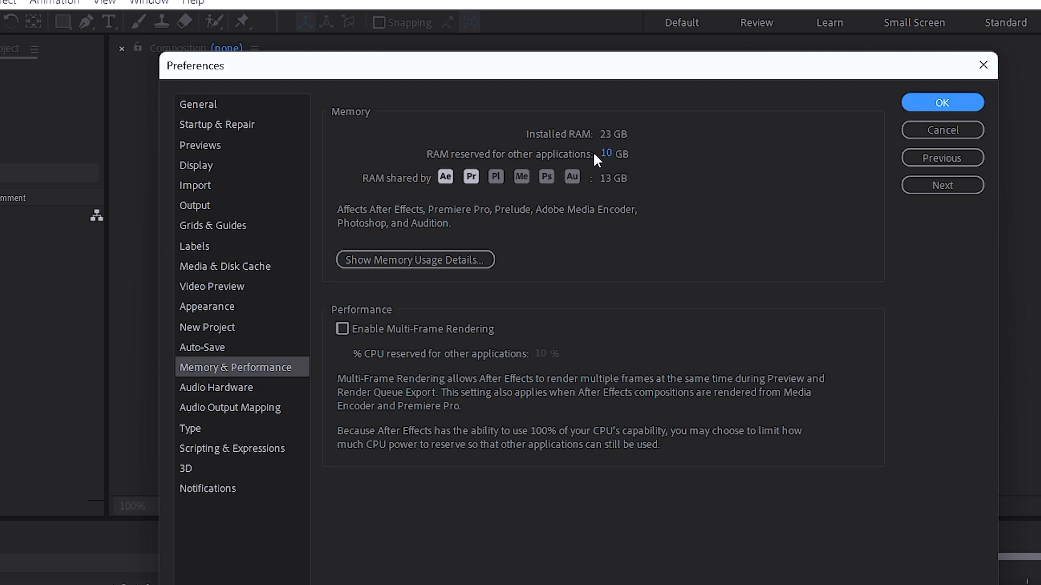
click(610, 154)
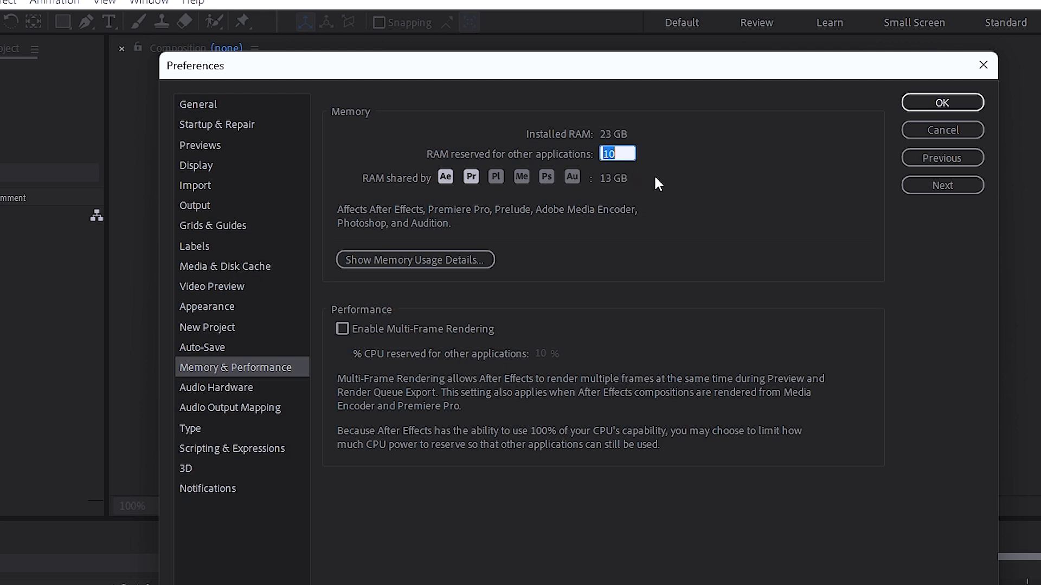
text(4)
key(Return)
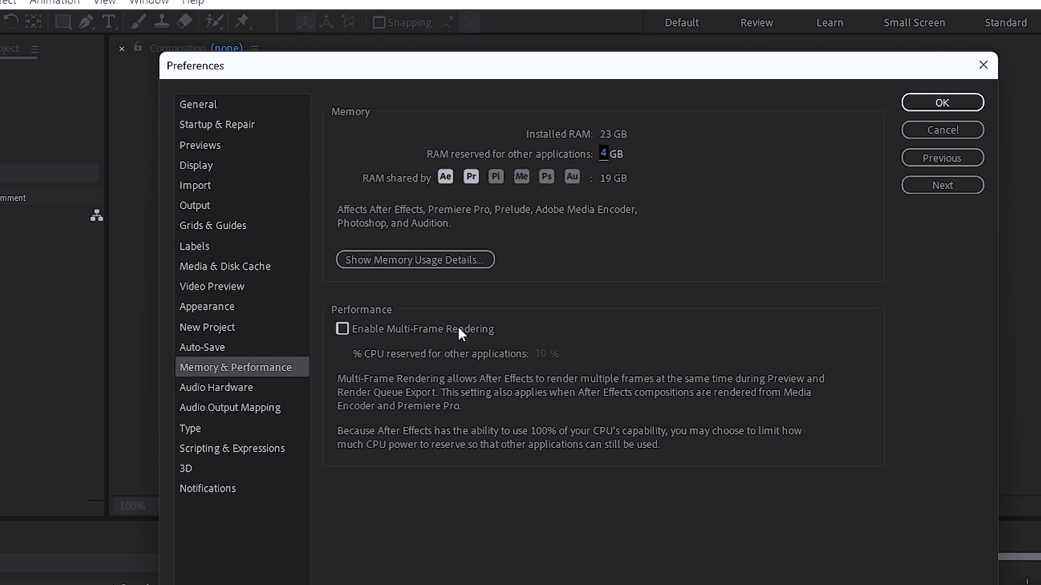
click(342, 329)
click(942, 102)
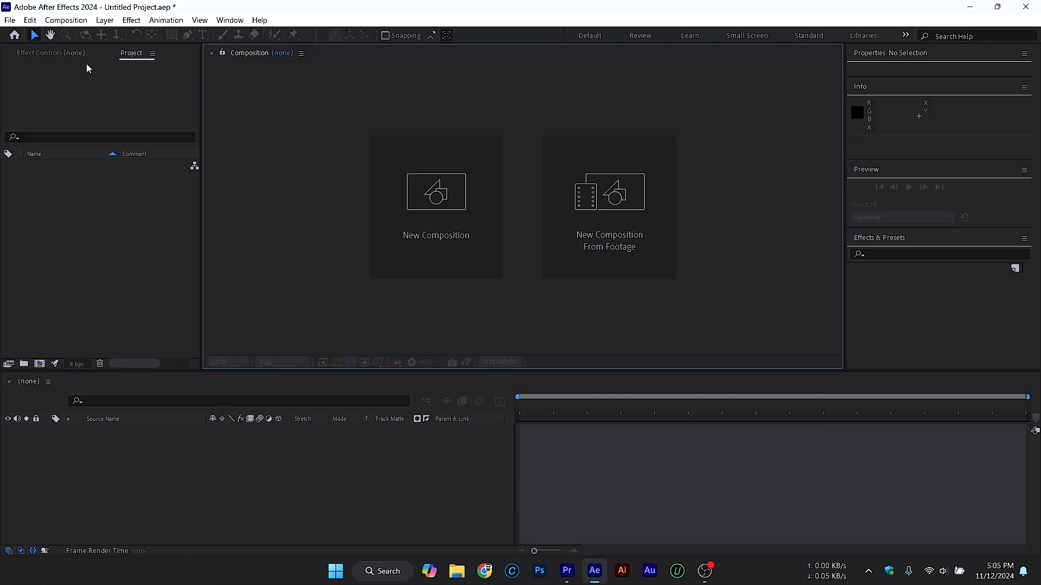
Set the maximum disk cache size to 50 GB in the media and disk cache preferences.
click(29, 22)
mouse_move(78, 342)
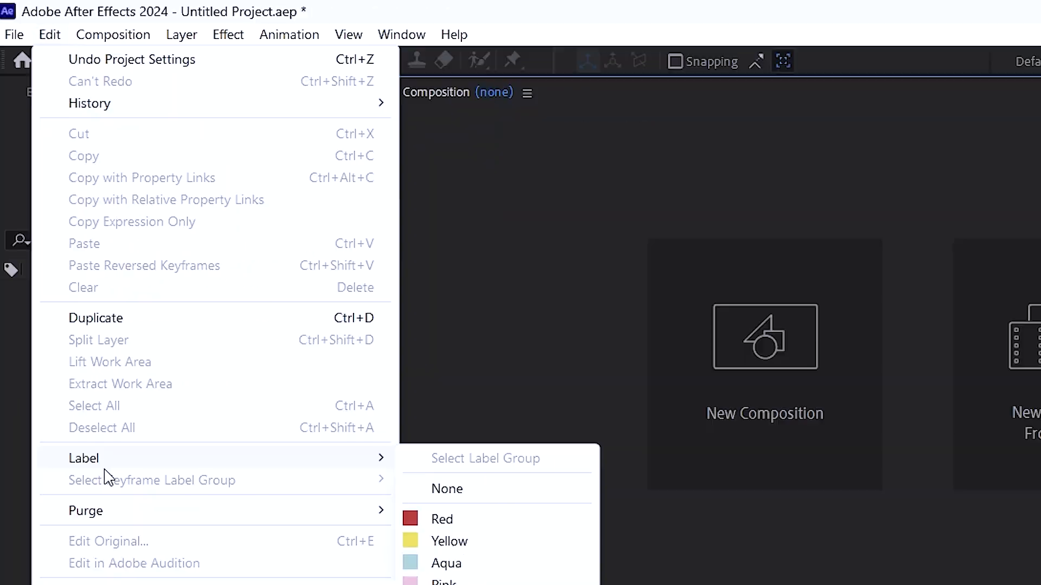
mouse_move(106, 477)
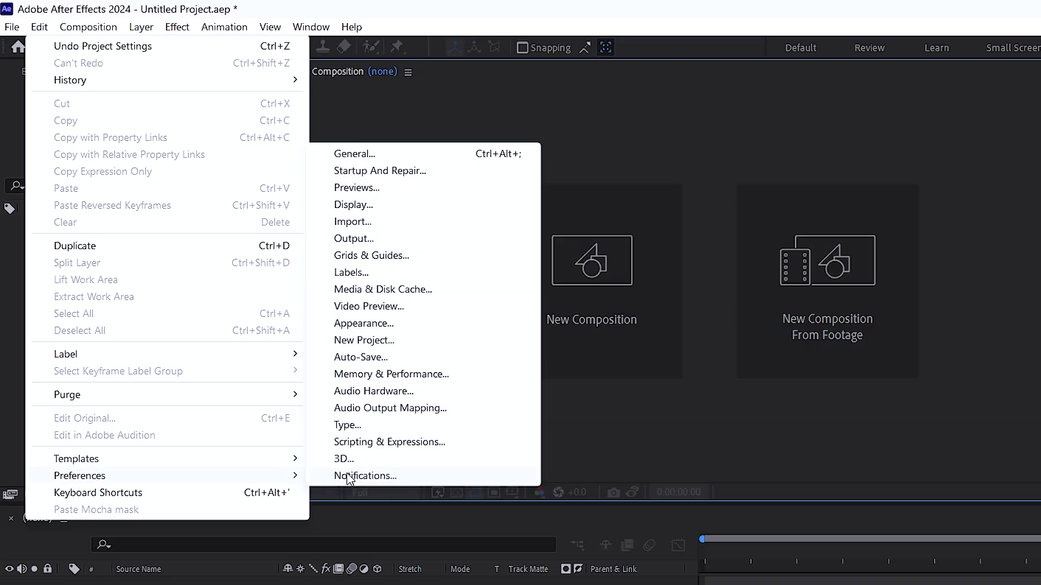
click(378, 290)
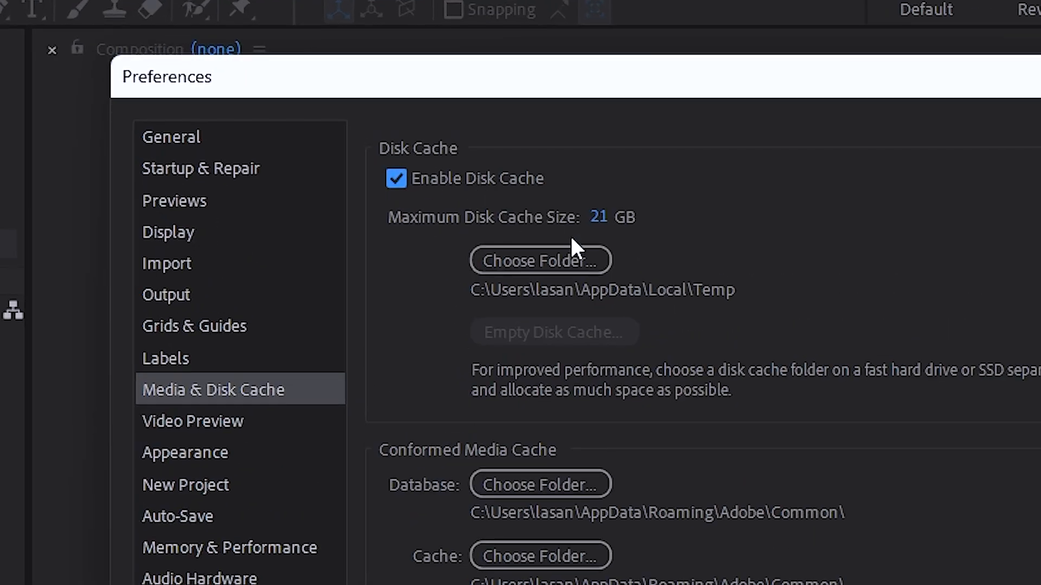
click(598, 218)
text(50)
key(Return)
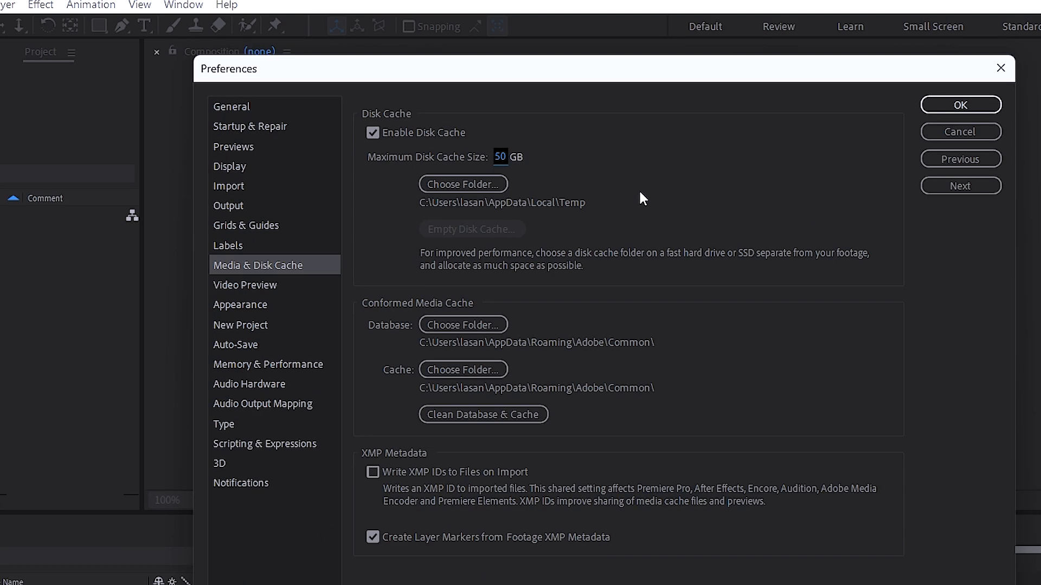
click(945, 106)
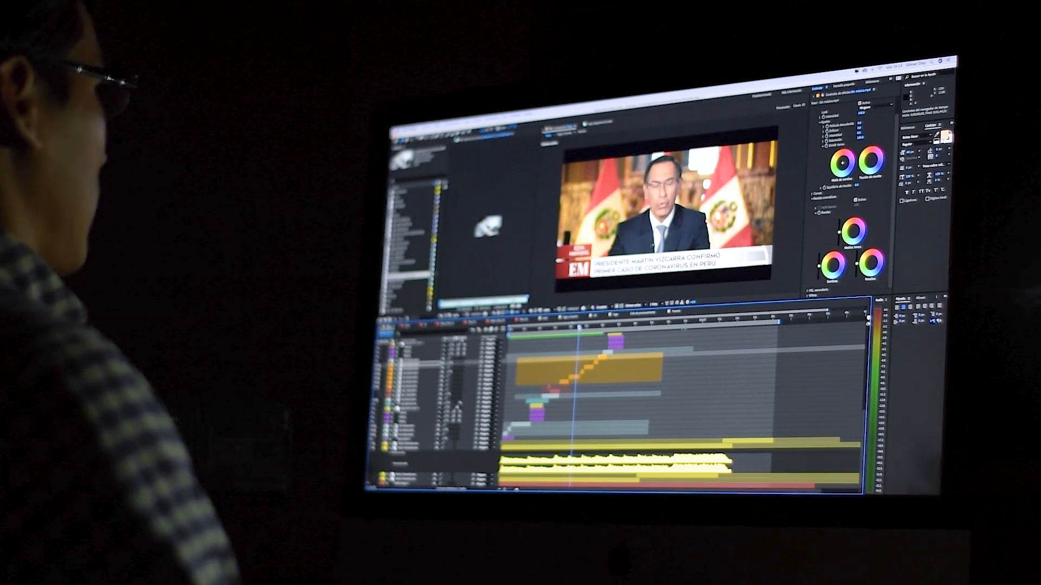
key(minus)
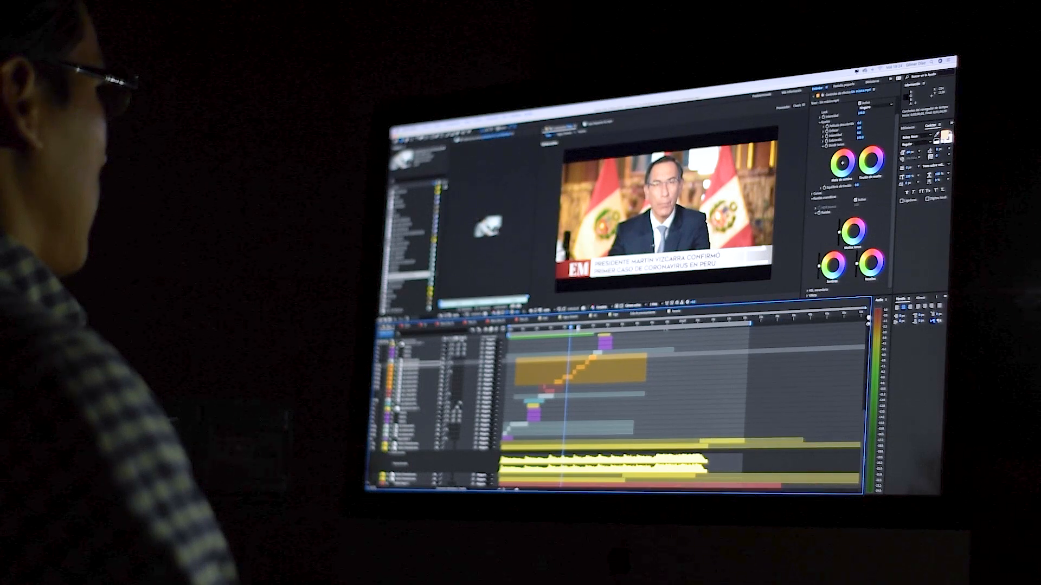
key(equal)
key(equal)
scroll(570, 342, left, 6)
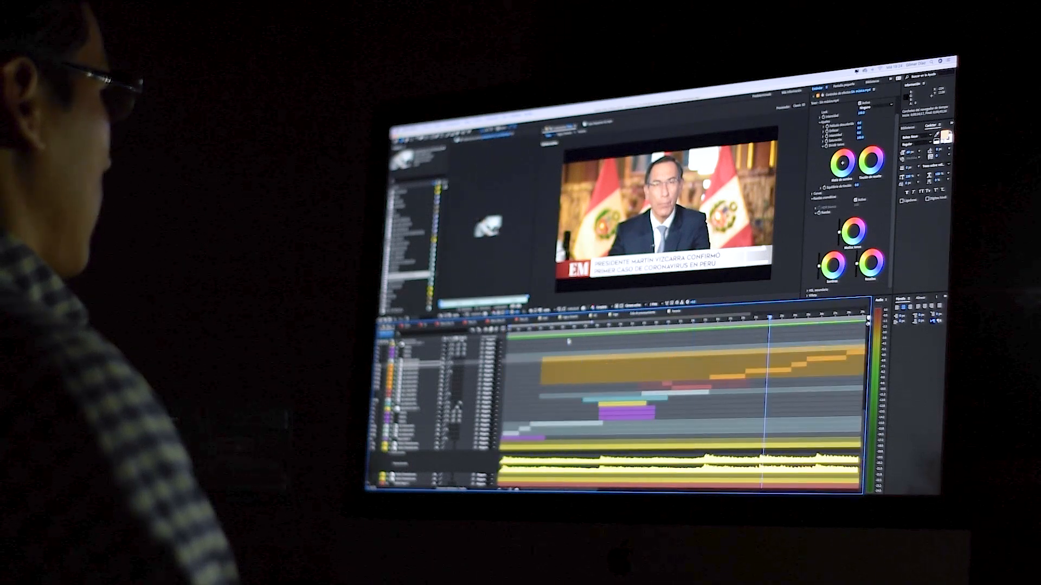
scroll(569, 341, right, 3)
scroll(570, 347, up, 10)
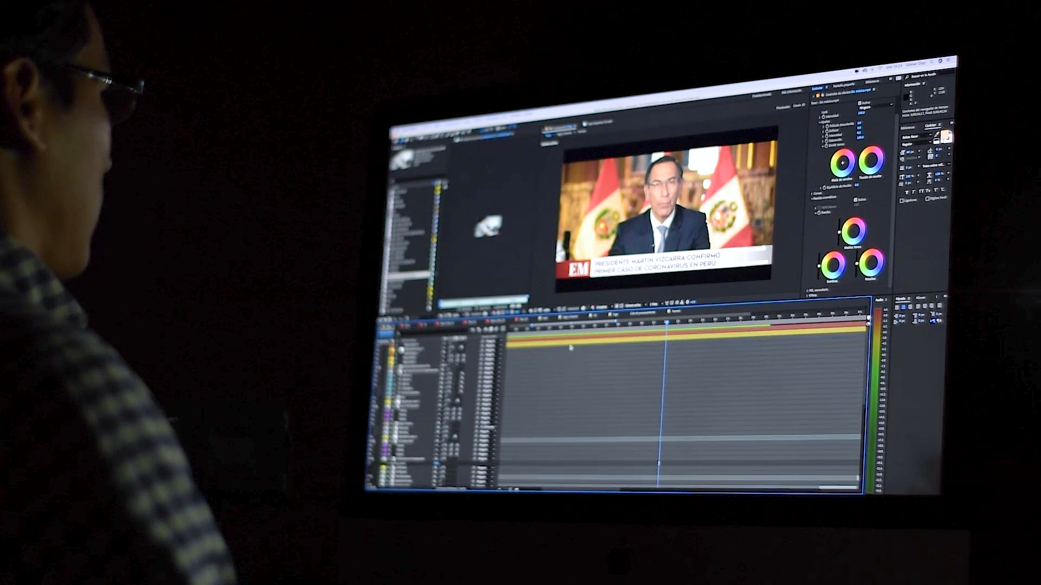
scroll(570, 347, down, 10)
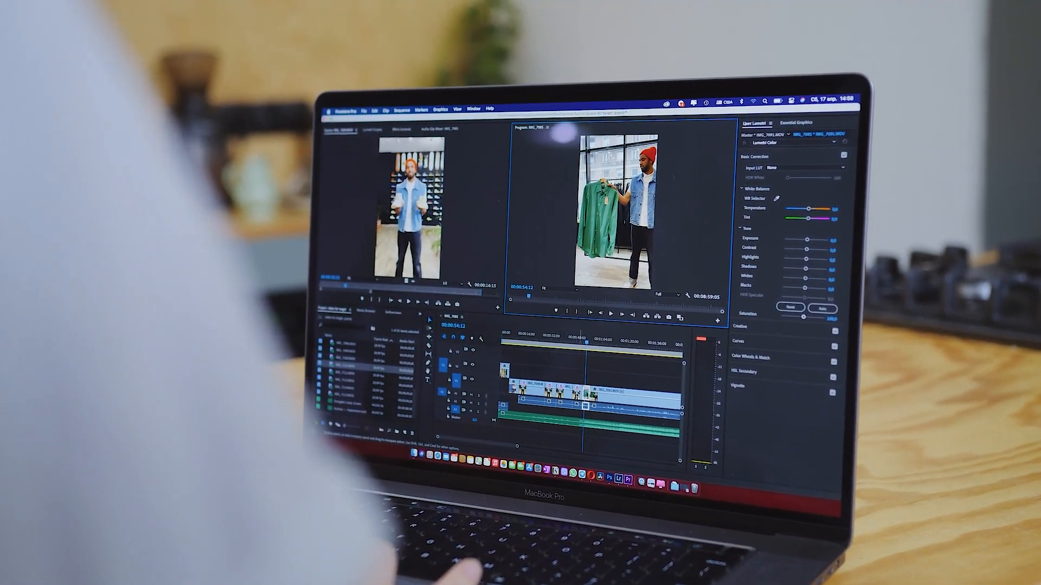
click(572, 391)
right_click(571, 404)
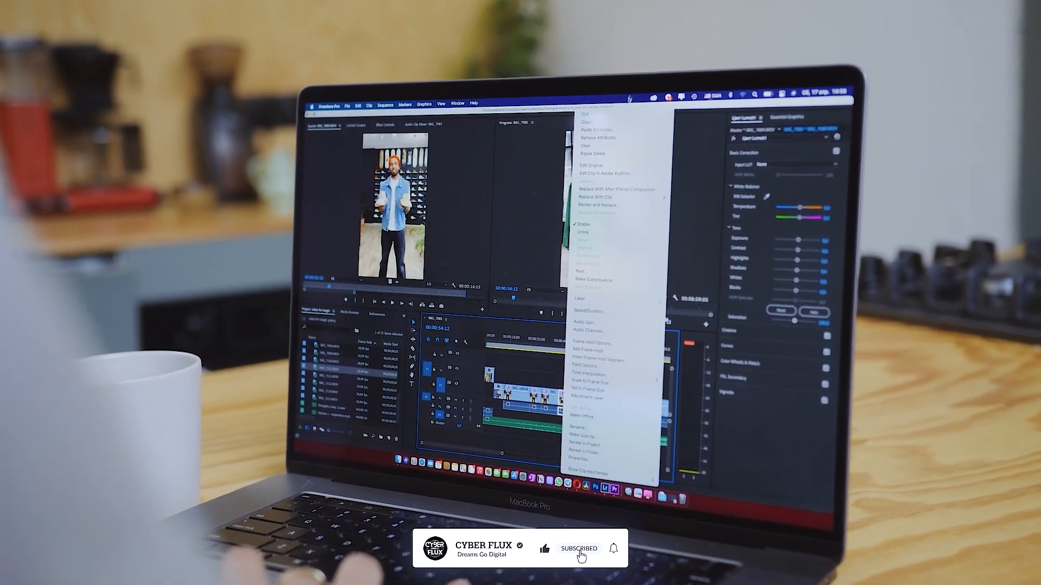
click(596, 116)
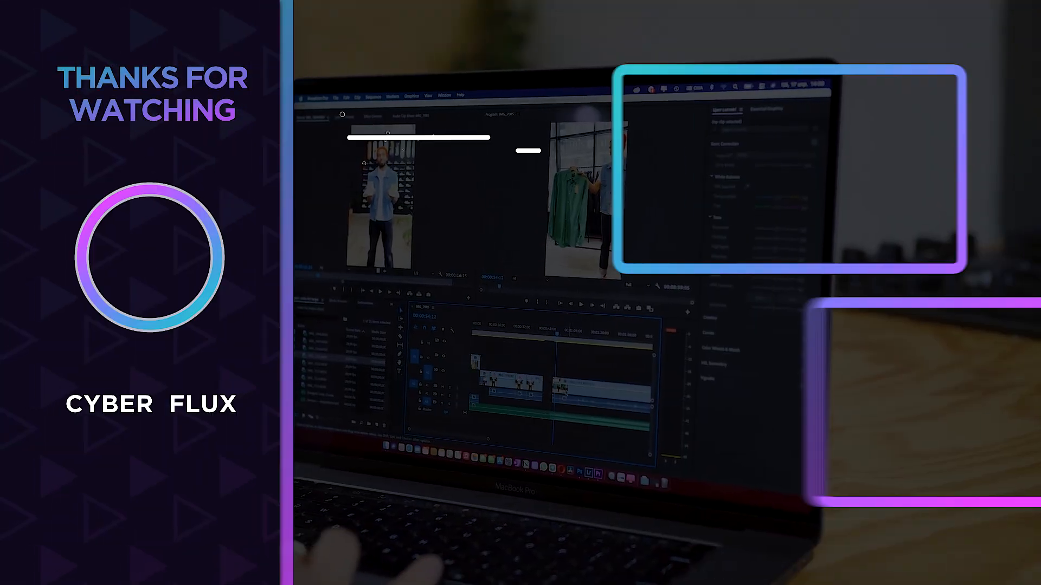